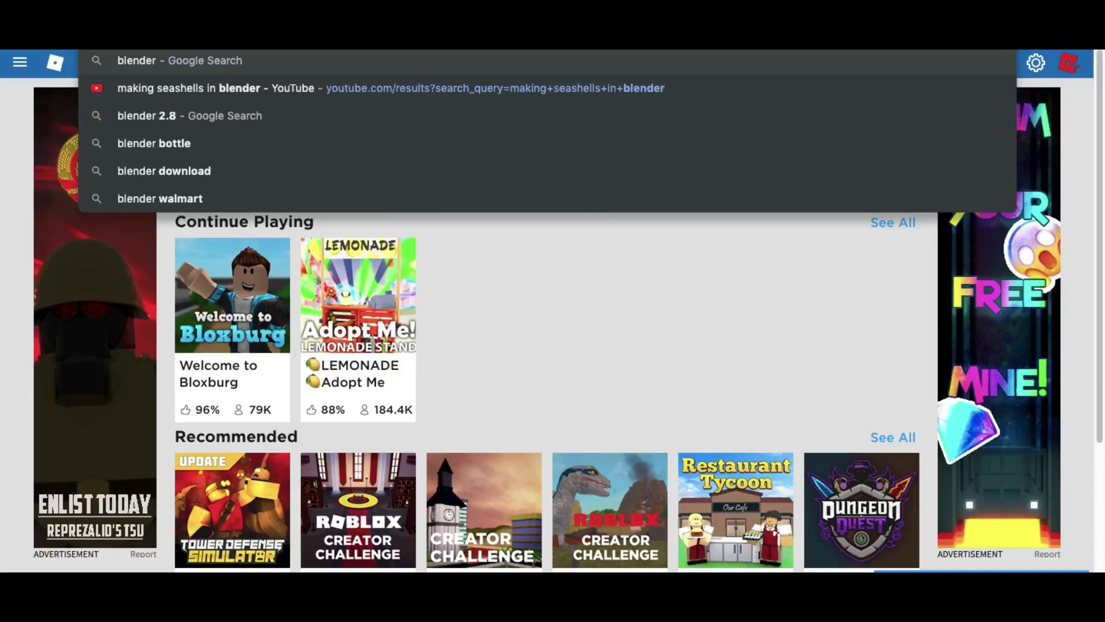
- Dismiss the search suggestions under the 'blender' Google search
key("Escape")
- Run the blender search, open blender.org and go to its Download Blender page
key("Return")
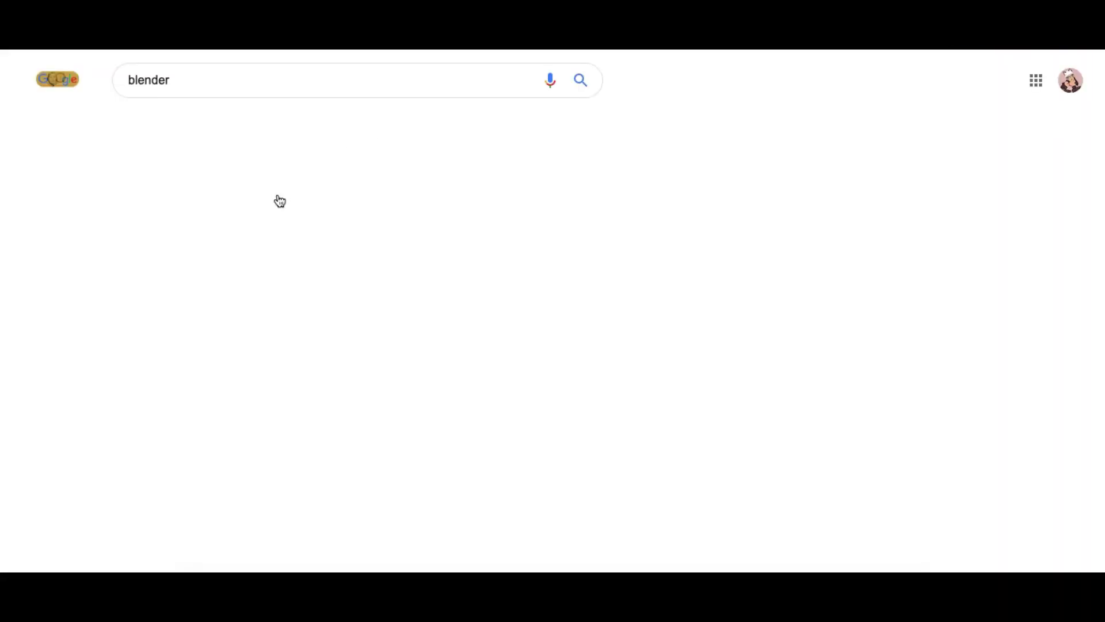
scroll(243, 318, "down", 1)
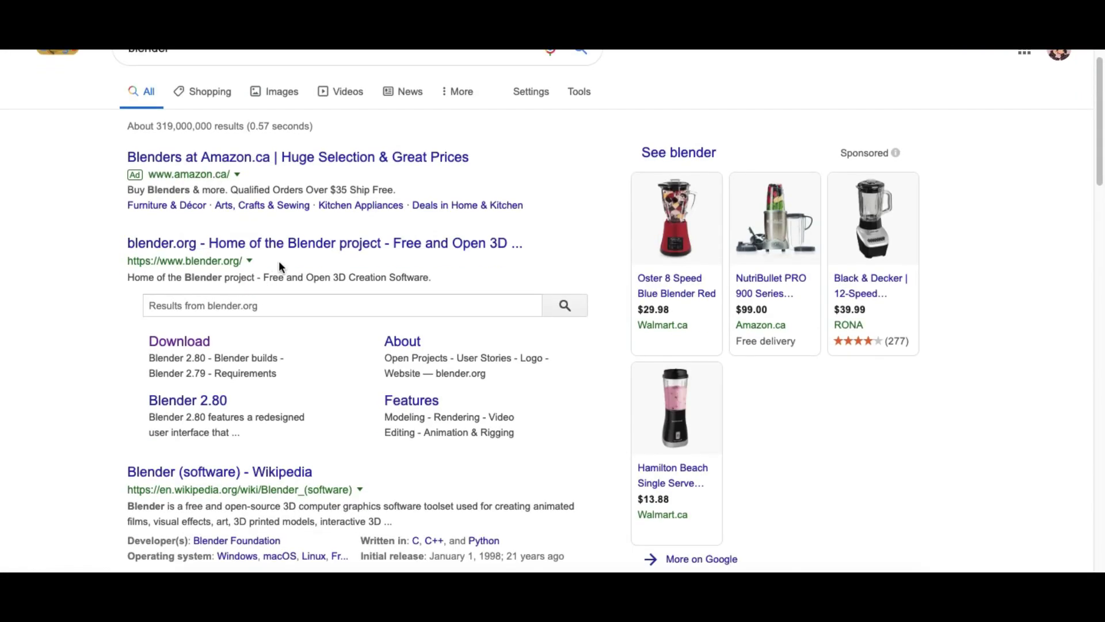
left_click(356, 241)
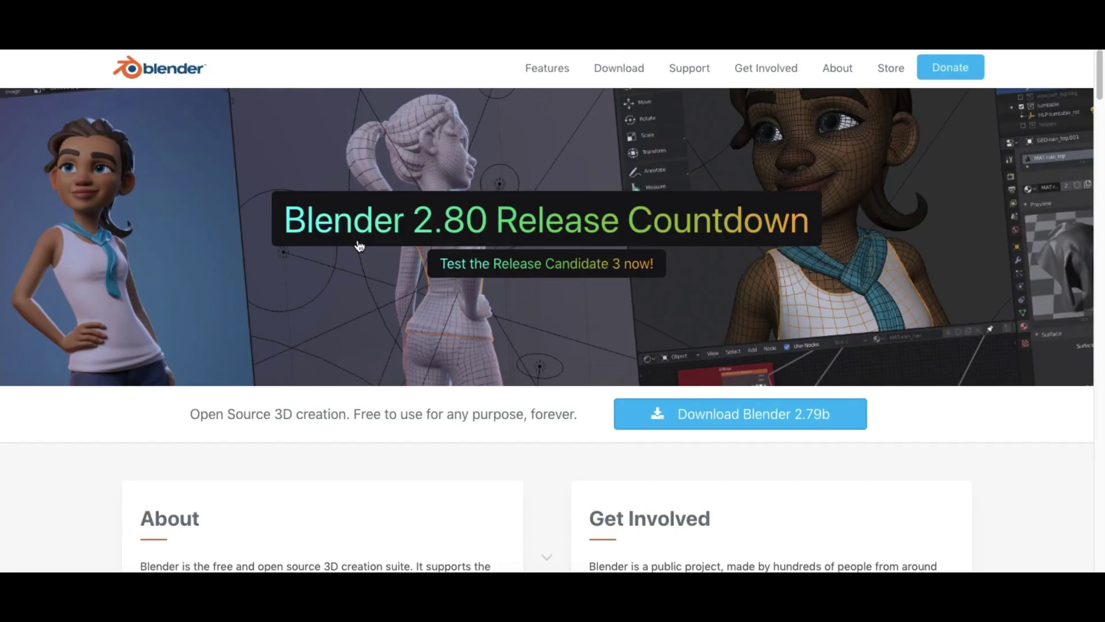
scroll(558, 323, "down", 20)
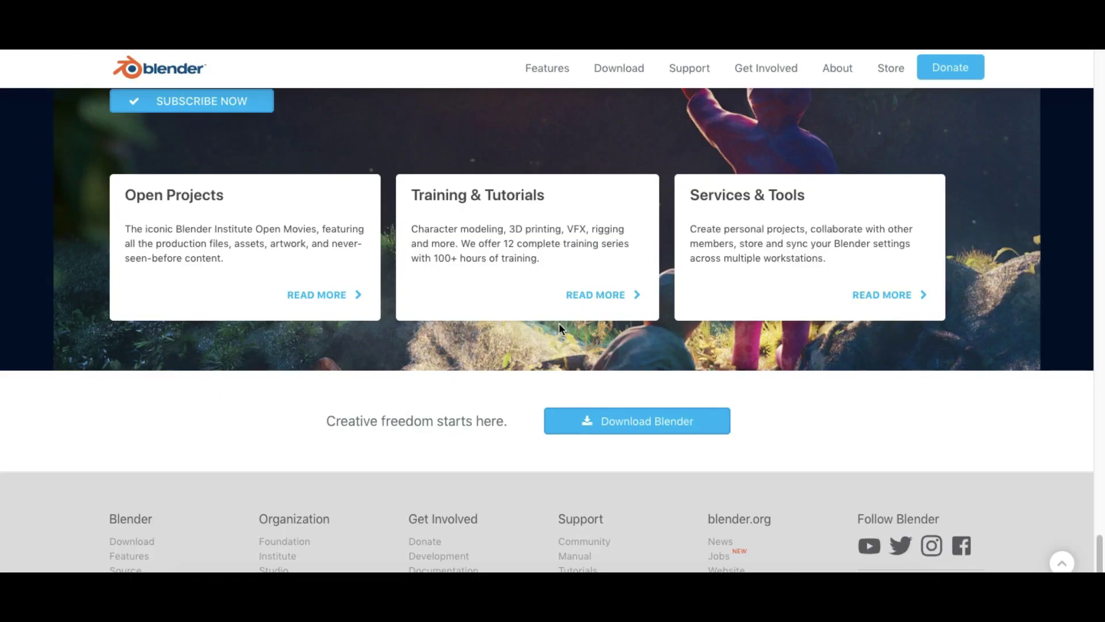
left_click(599, 435)
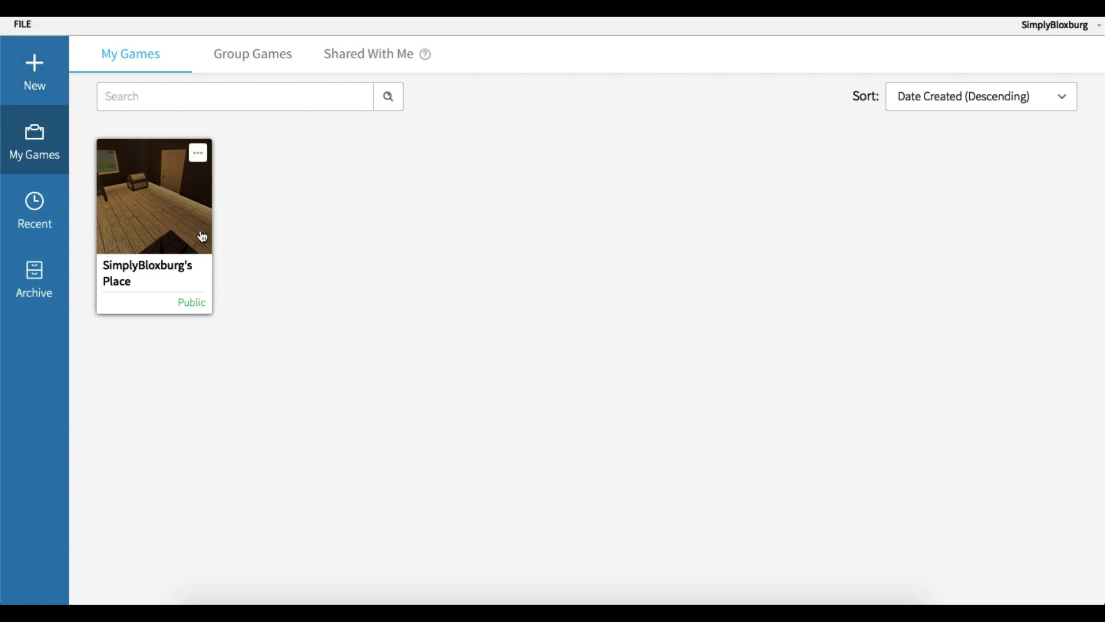
- Create a new Baseplate place and try Load Character on the PLUGINS tab
left_click(60, 89)
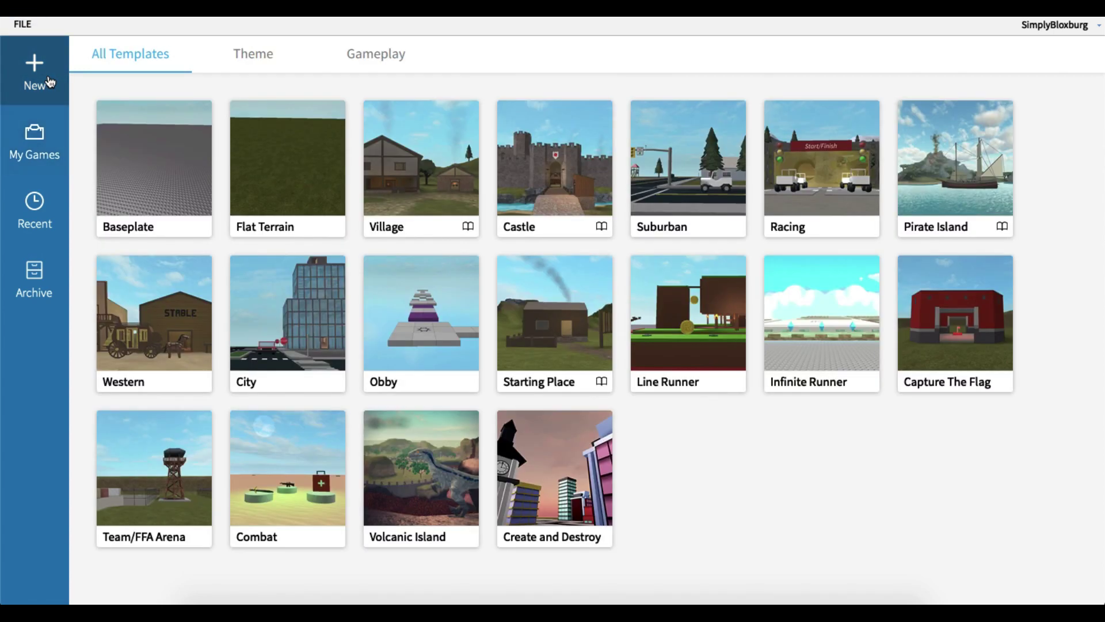
left_click(172, 188)
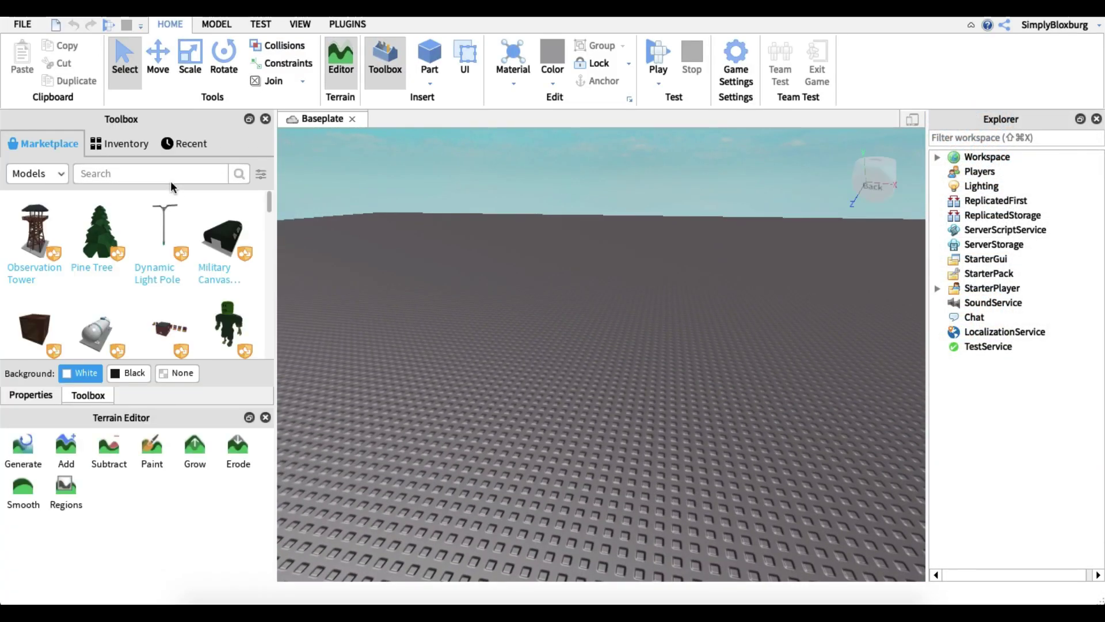
left_click(332, 26)
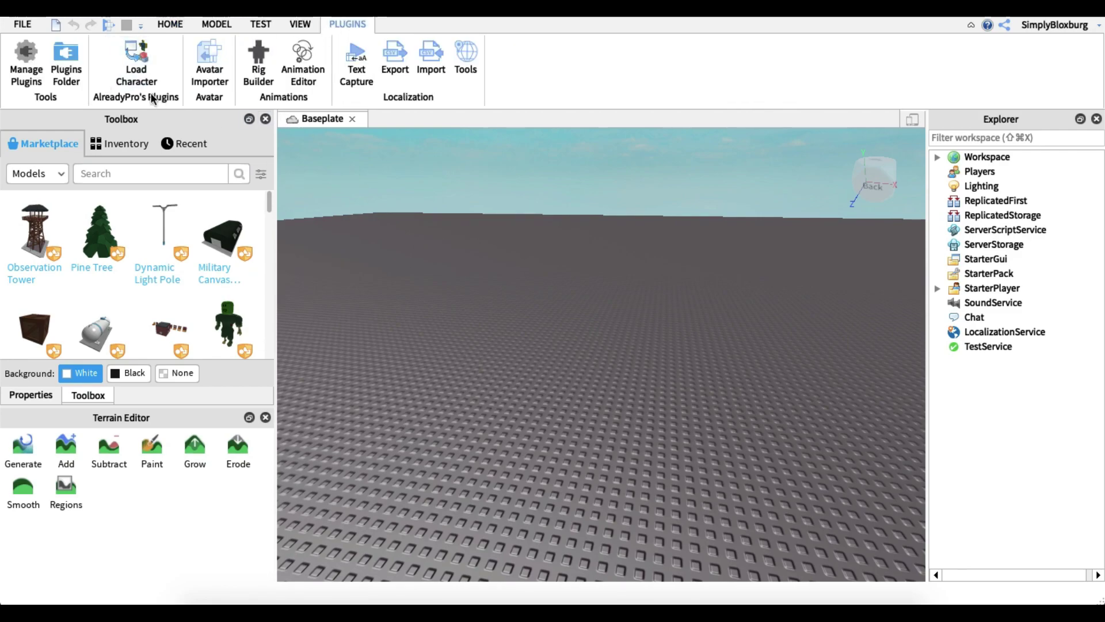
left_click(137, 63)
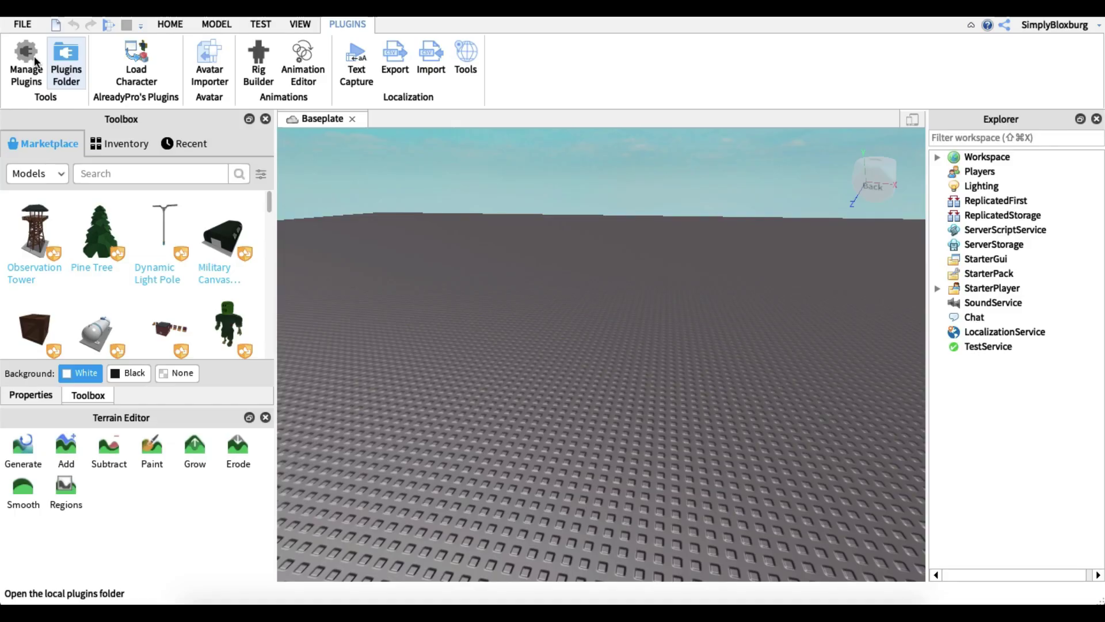
- Find the Load Character plugin page in the plugin library via Manage Plugins
left_click(30, 51)
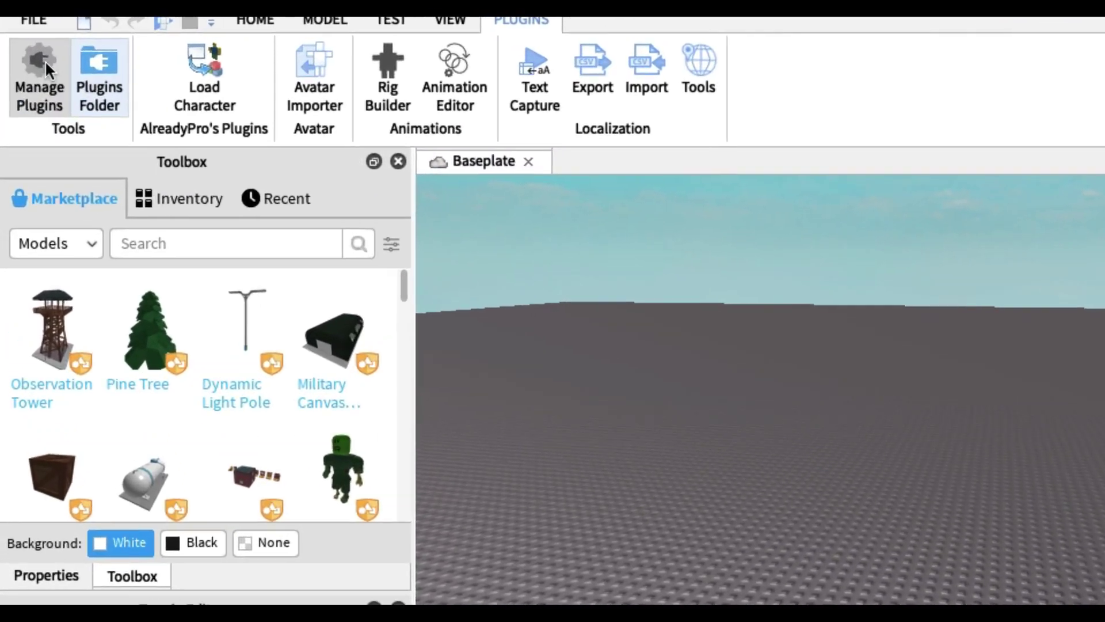
left_click(30, 58)
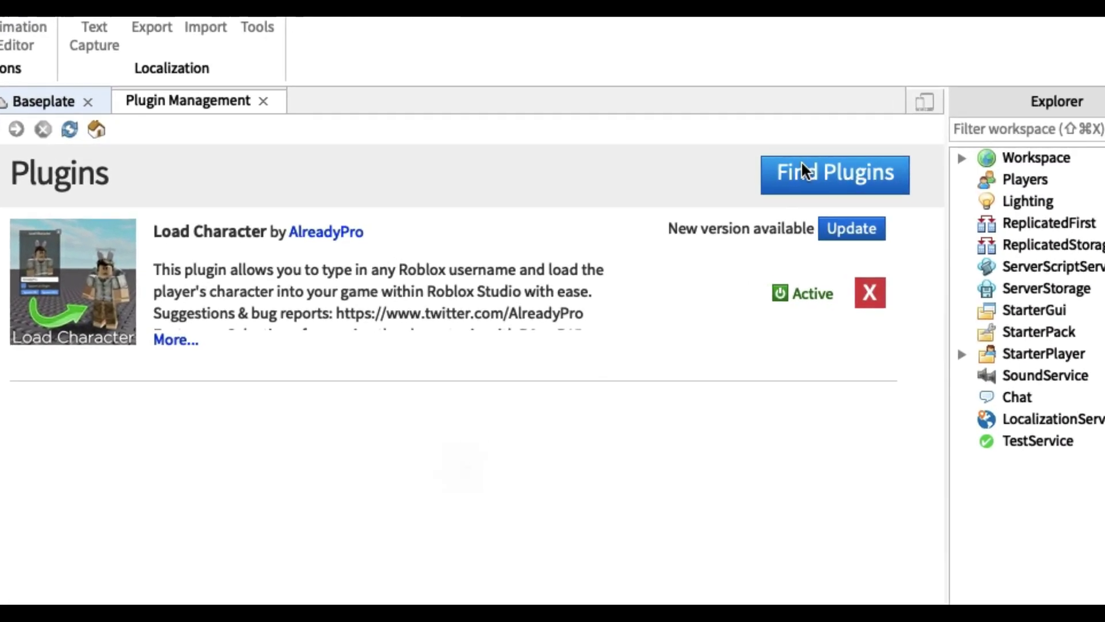
left_click(830, 167)
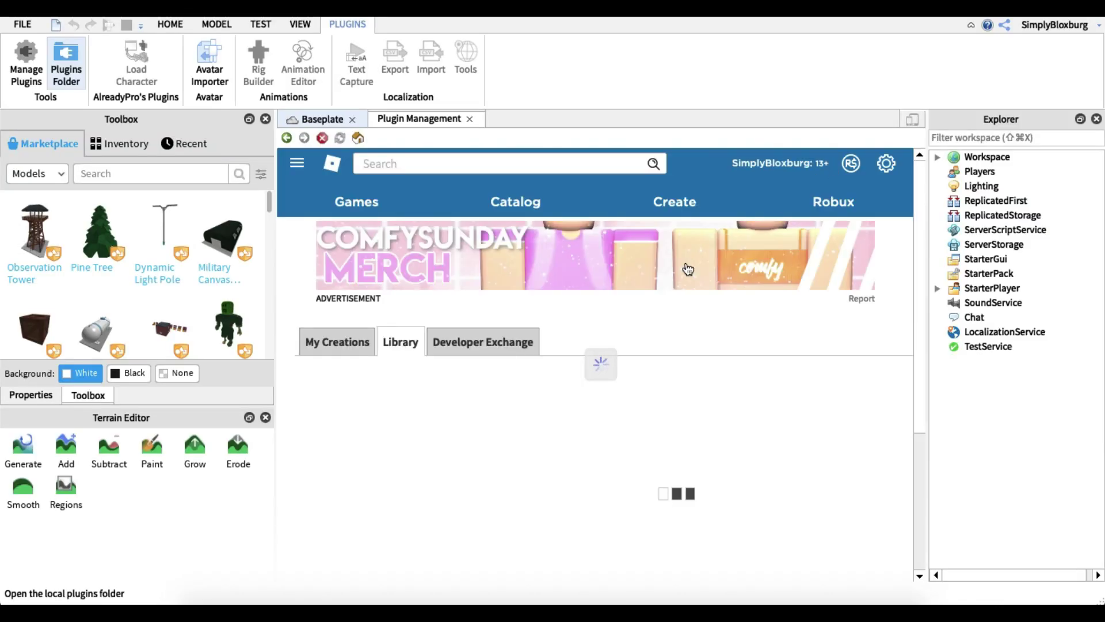
scroll(605, 350, "down", 3)
mouse_move(553, 279)
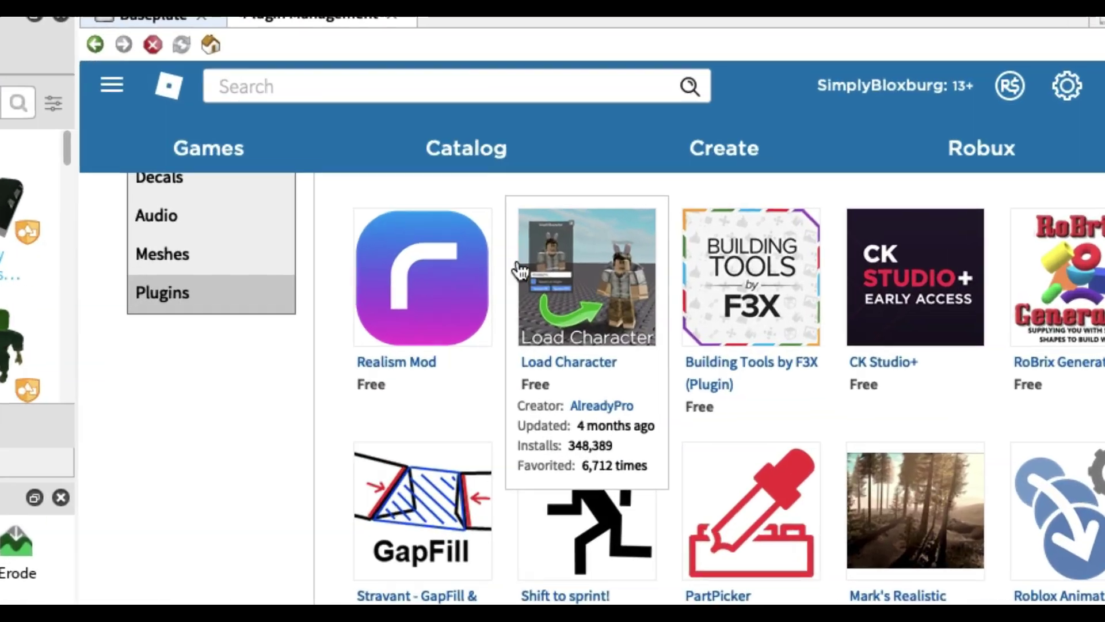
left_click(521, 270)
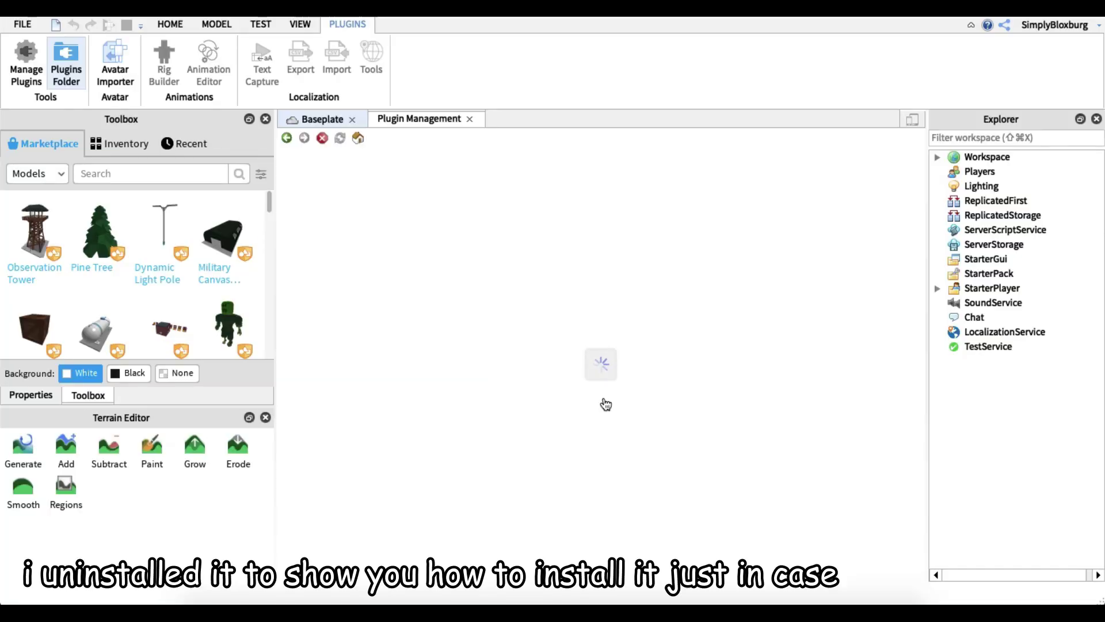
- Install Load Character, acknowledge the success message and close Plugin Management
scroll(748, 345, "down", 3)
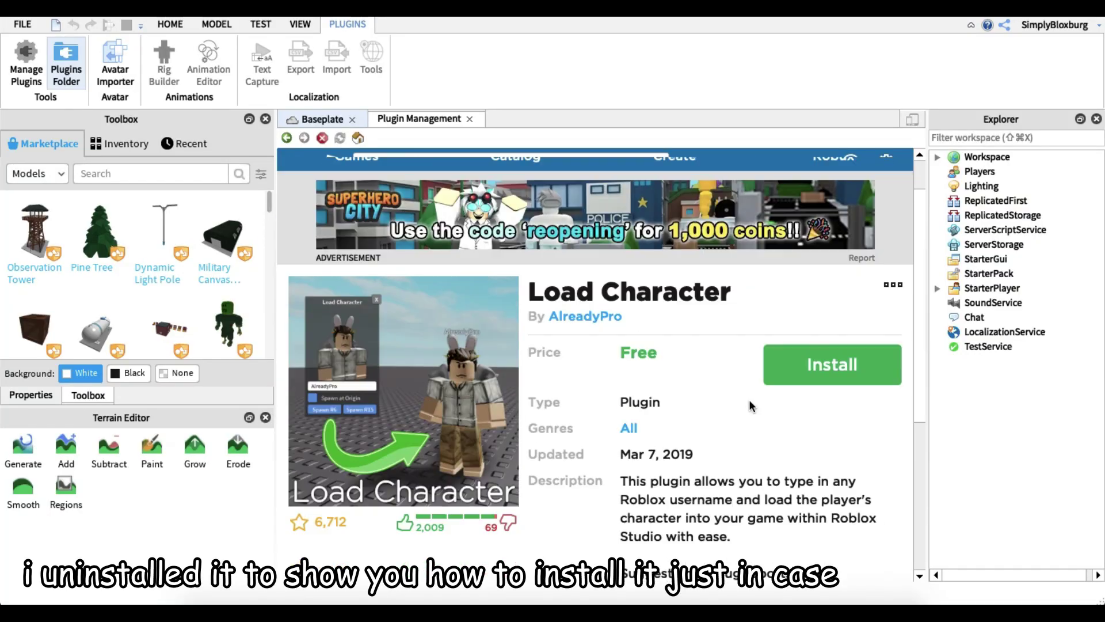
left_click(845, 287)
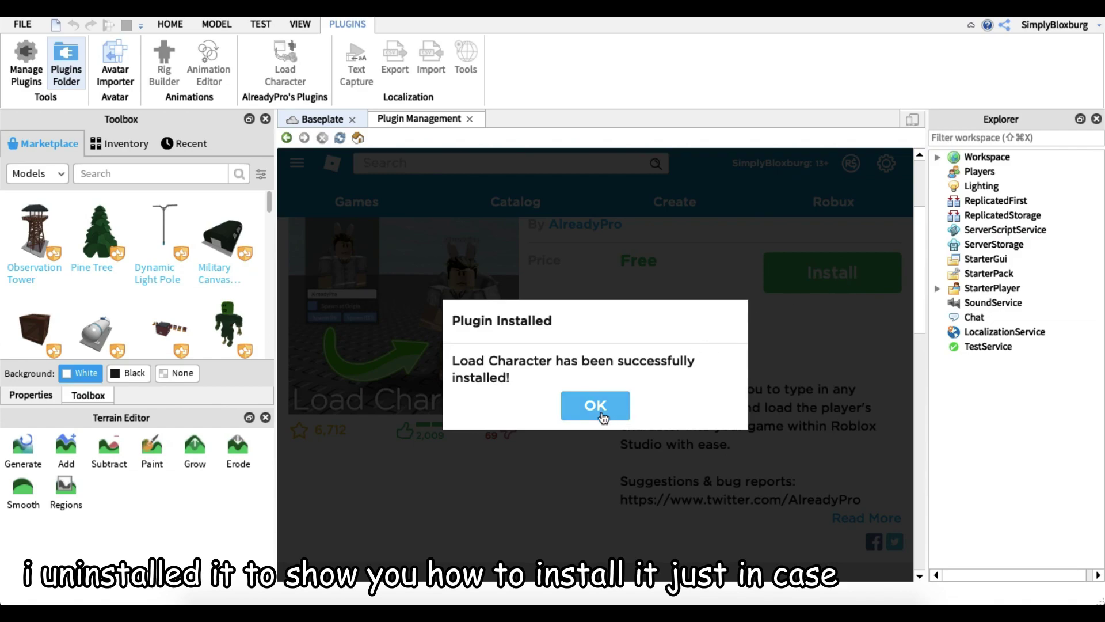
left_click(599, 412)
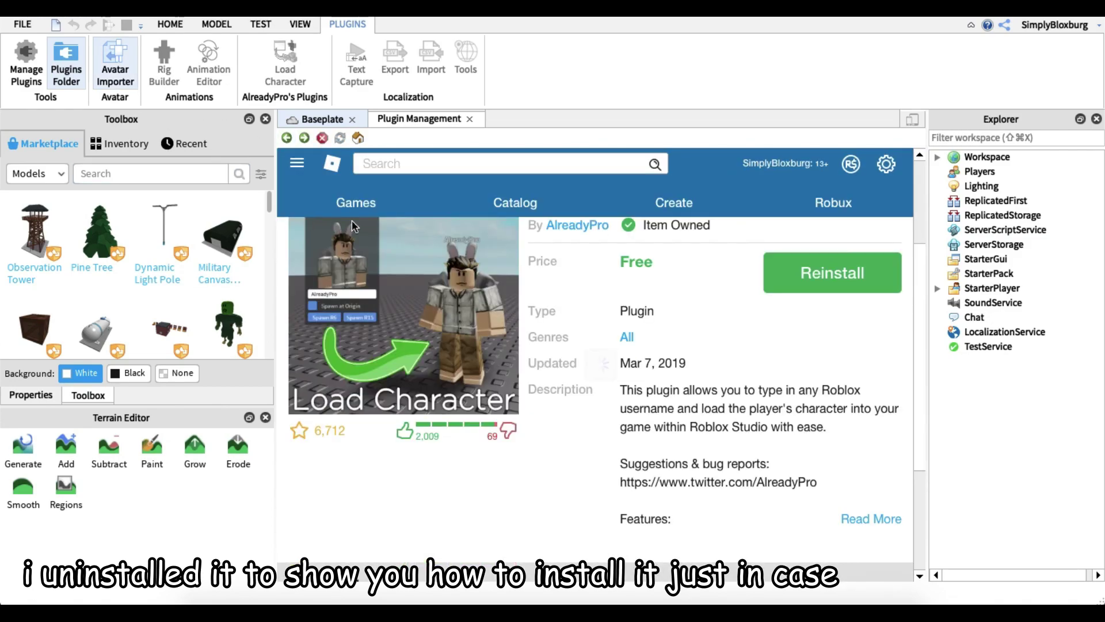
left_click(286, 137)
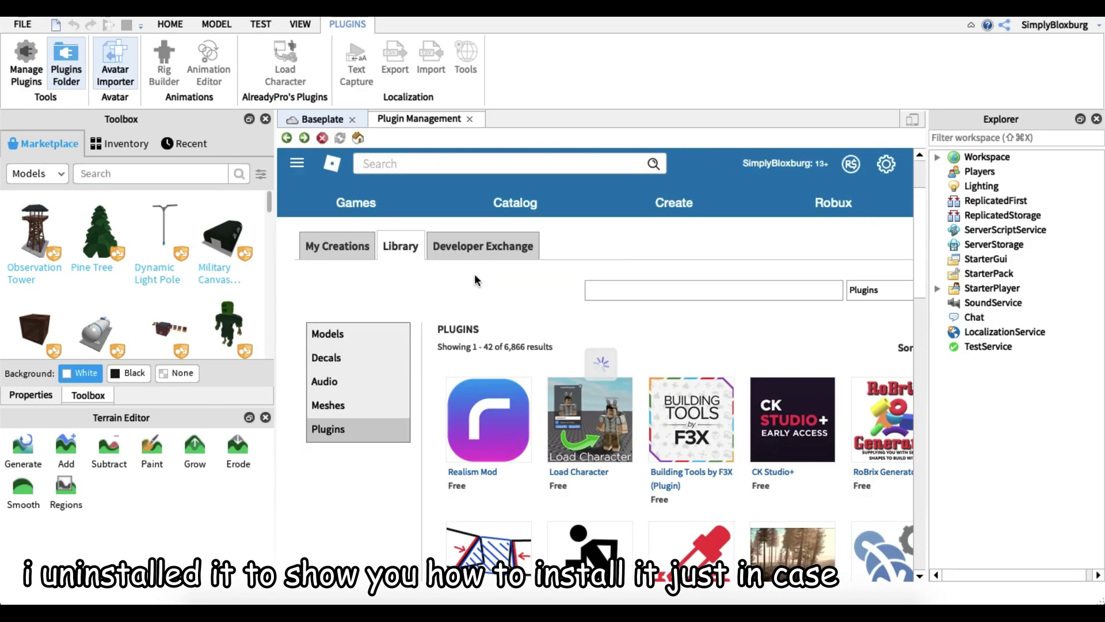
left_click(286, 136)
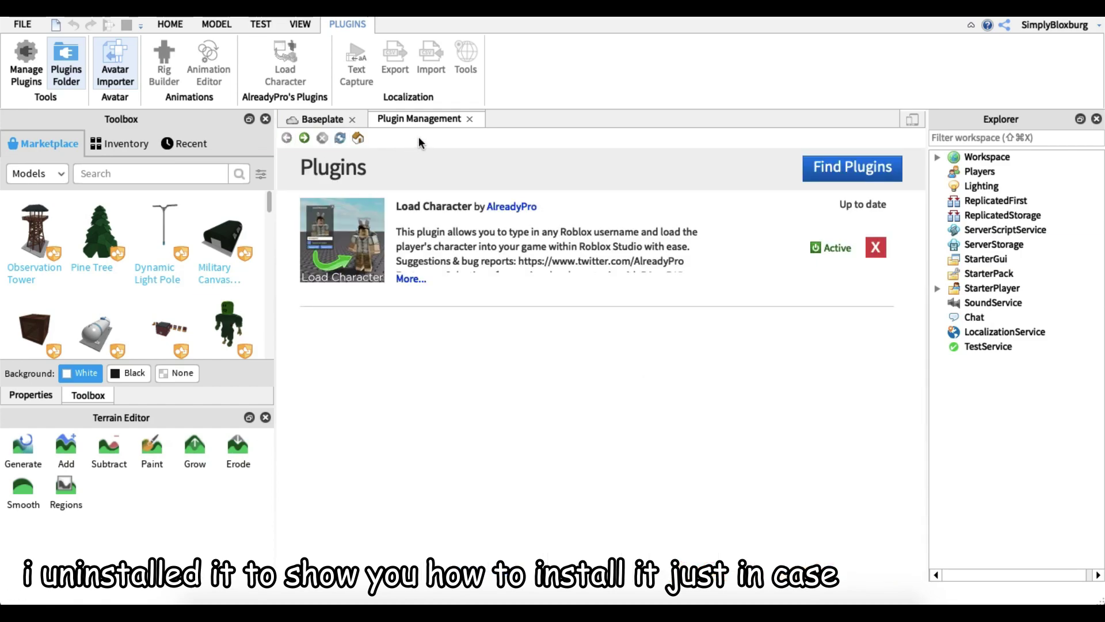
left_click(469, 118)
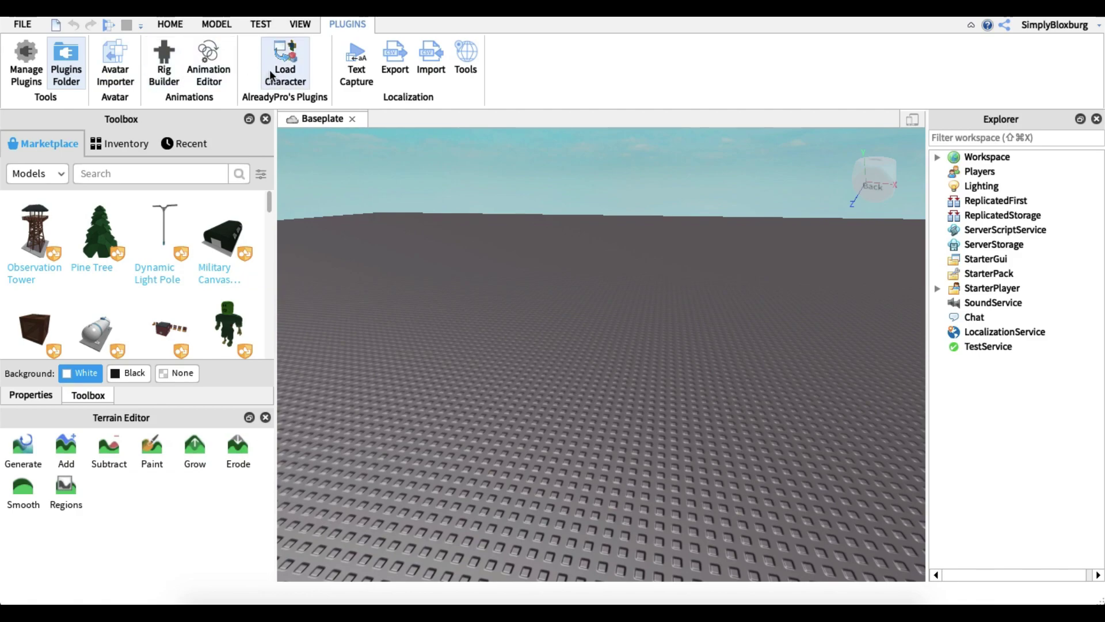
- Open Load Character with Spawn at Origin ticked and enter the player's username to preview
left_click(299, 82)
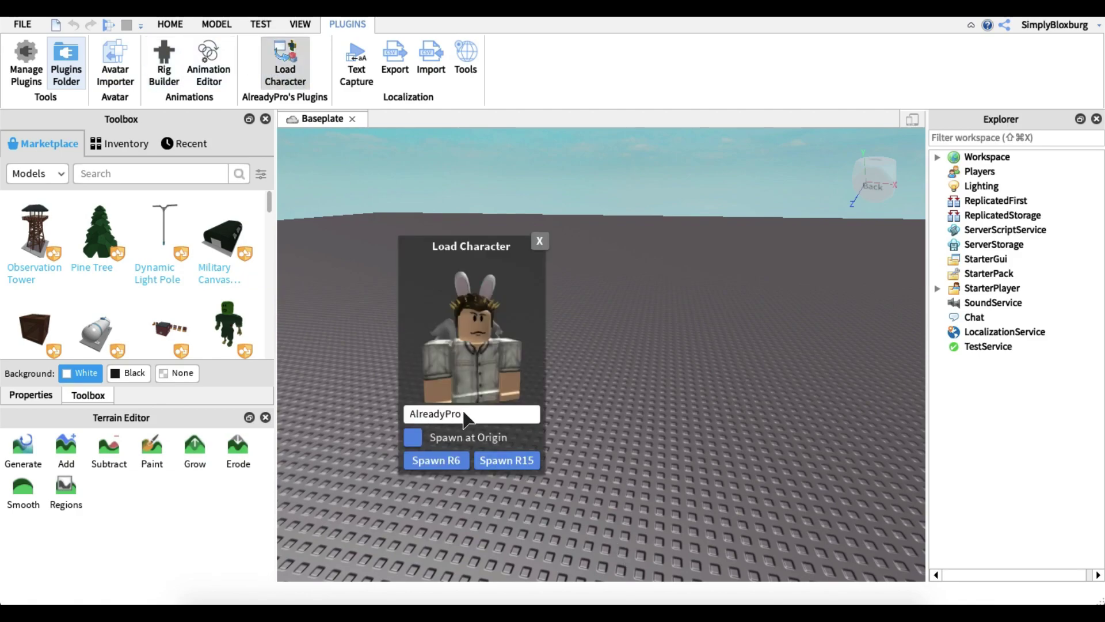
left_click(415, 437)
left_click(465, 416)
key("BackSpace")
key("BackSpace")
key("BackSpace")
key("BackSpace")
key("BackSpace")
key("BackSpace")
key("BackSpace")
key("BackSpace")
key("BackSpace")
key("BackSpace")
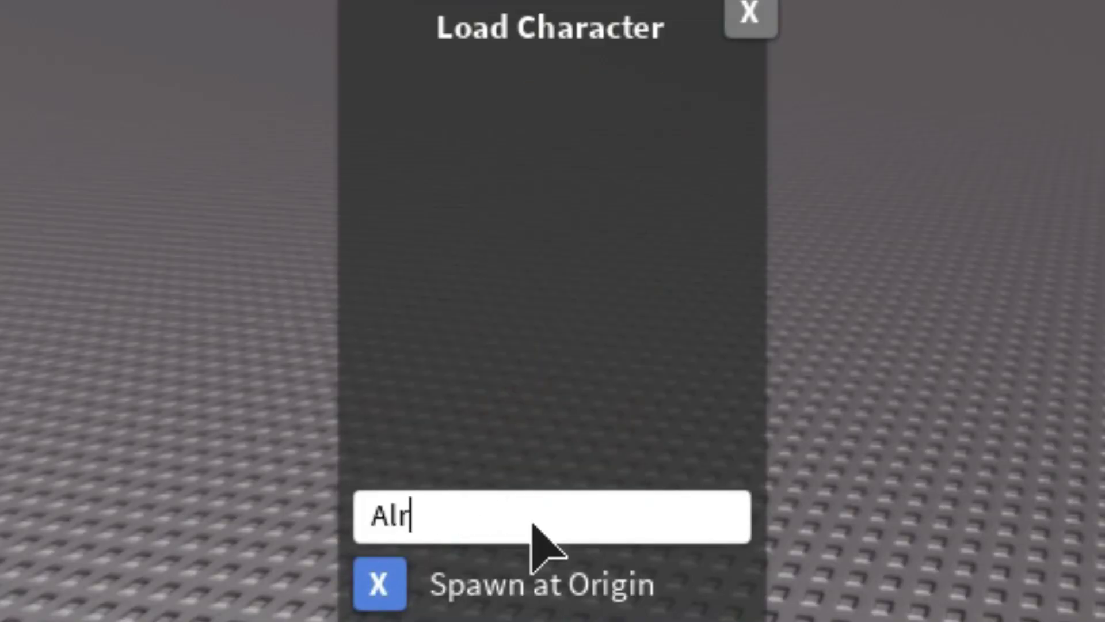
type("simpiycanadian")
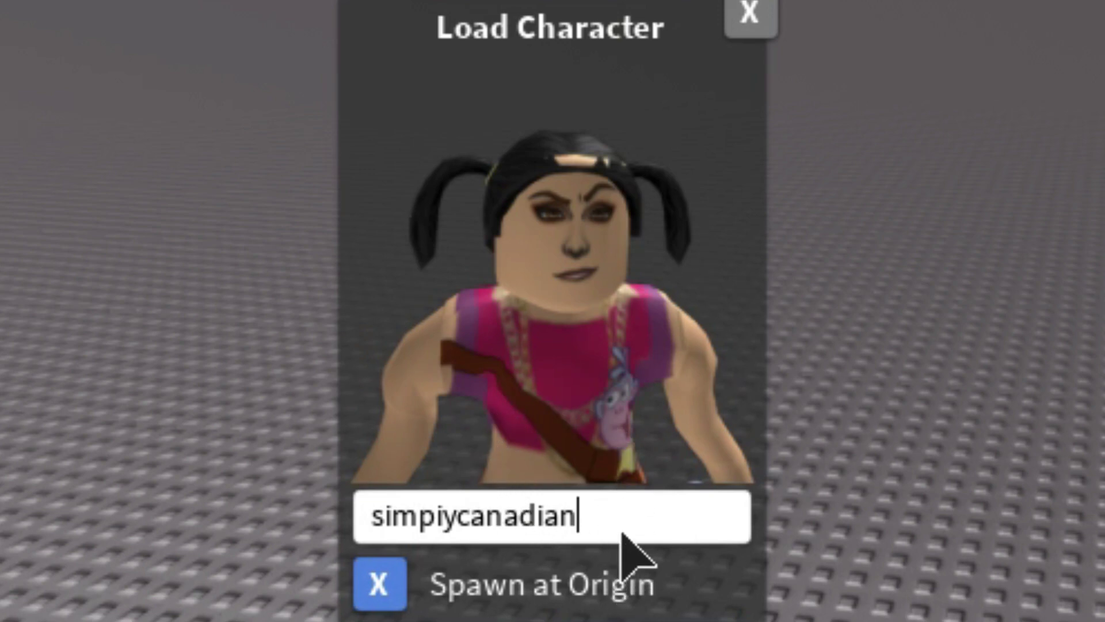
key("BackSpace")
key("BackSpace")
key("BackSpace")
key("BackSpace")
key("BackSpace")
key("BackSpace")
key("BackSpace")
key("BackSpace")
key("BackSpace")
key("BackSpace")
key("BackSpace")
key("BackSpace")
key("BackSpace")
key("BackSpace")
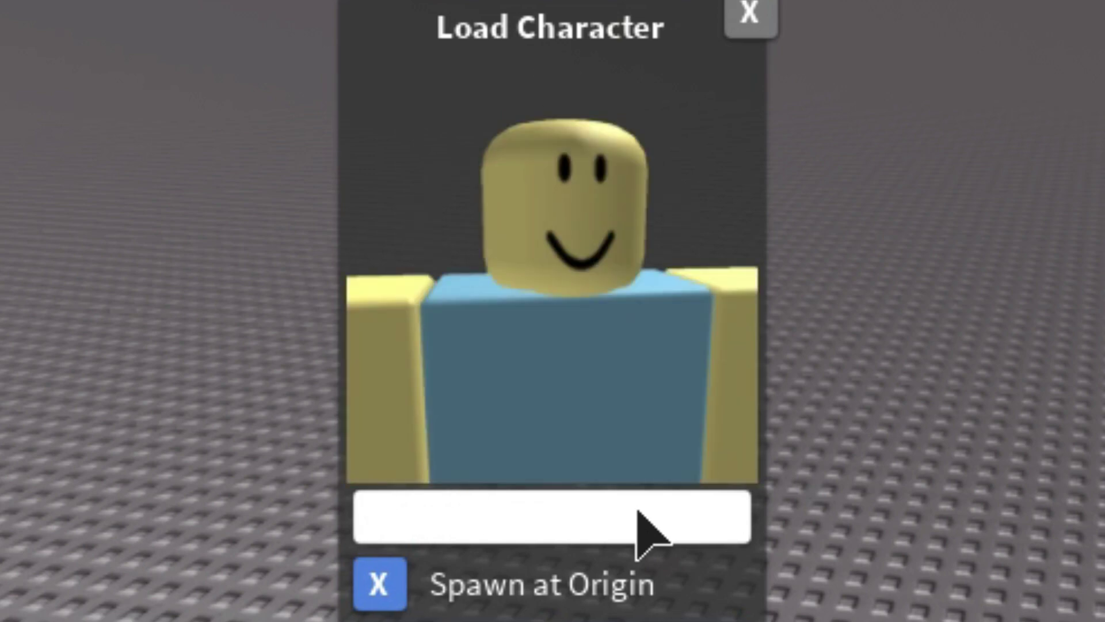
type("zuiaicind")
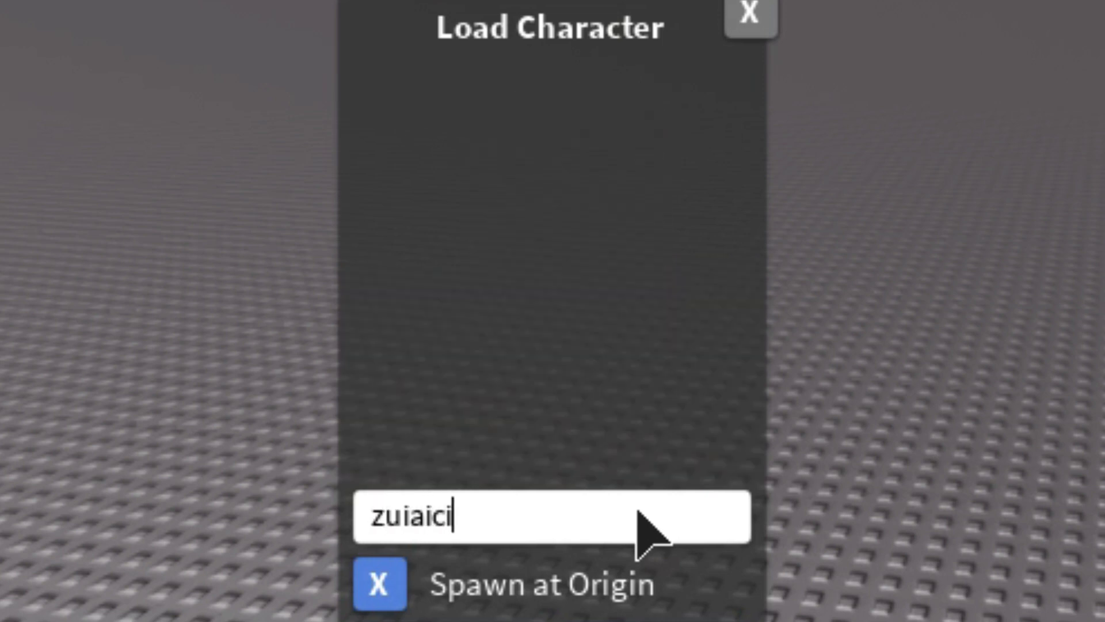
type("y")
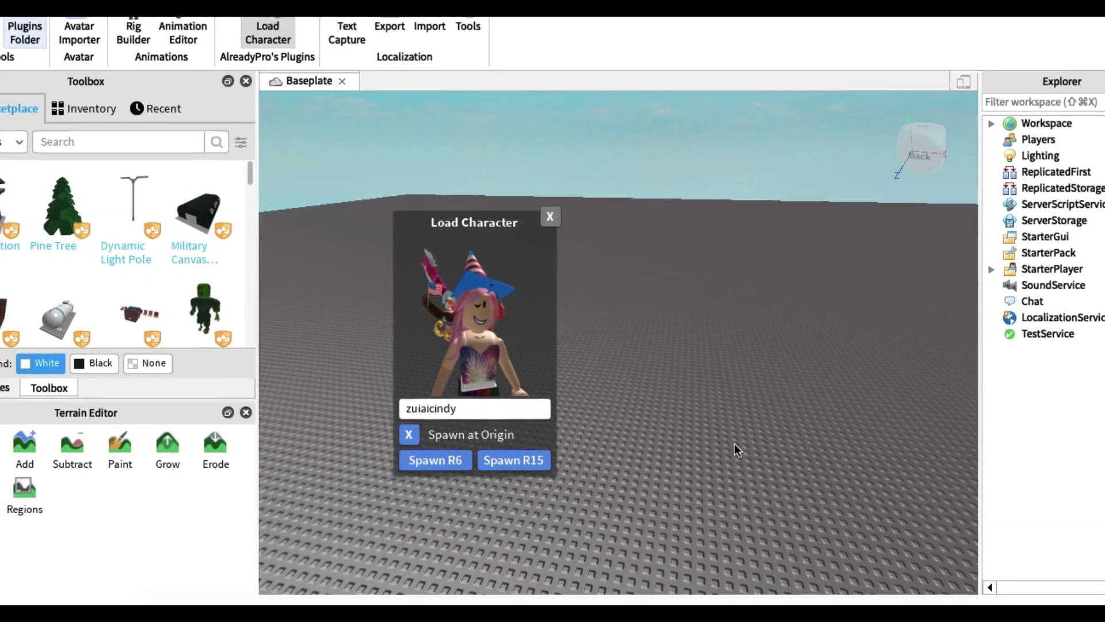
key("super+space")
- Launch Blender, dismiss its splash screen and orbit around the default cube
type("blend")
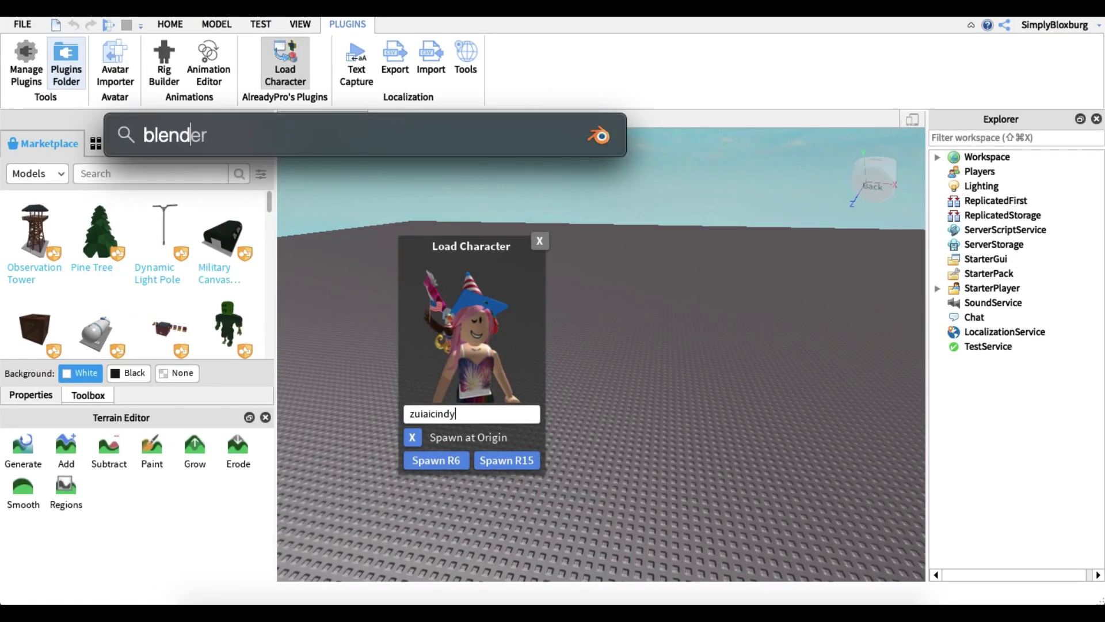
key("Escape")
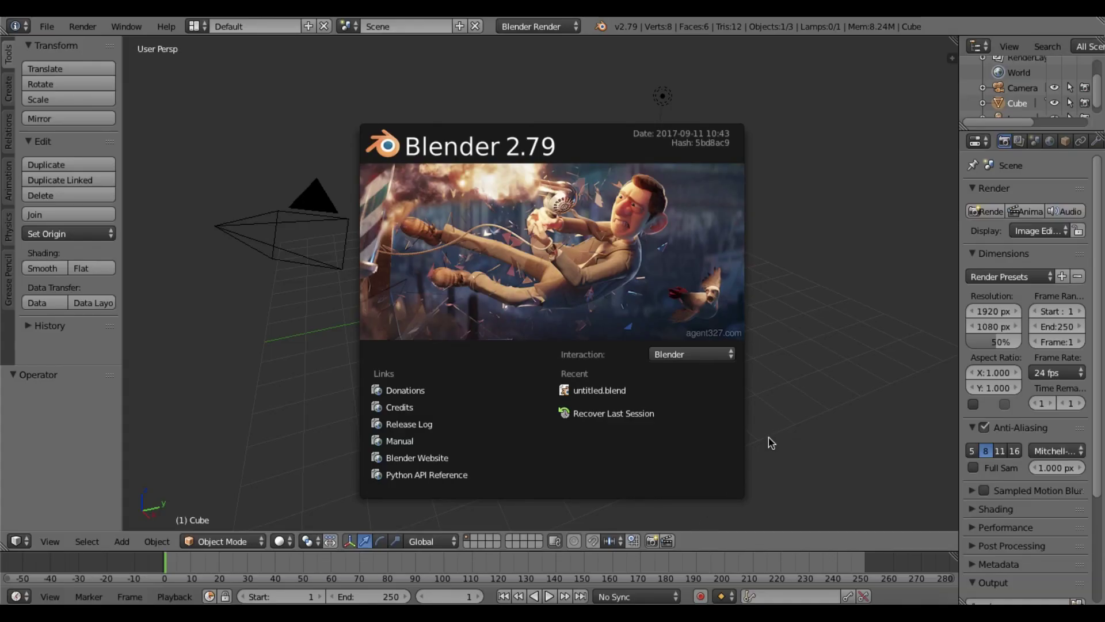
left_click(771, 443)
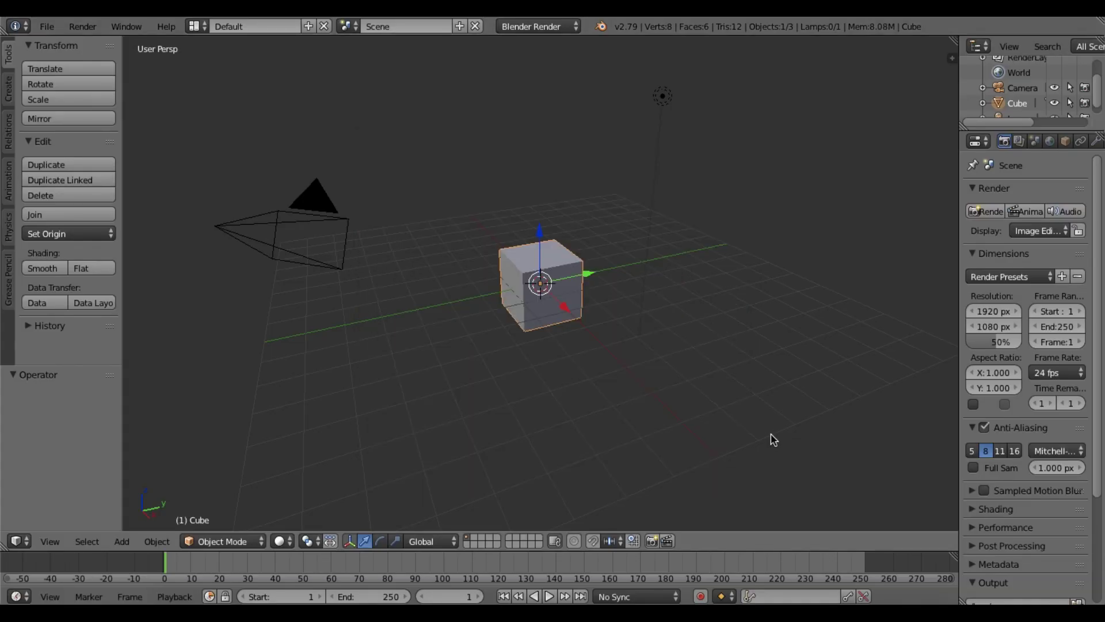
middle_click_drag(712, 397, 501, 108)
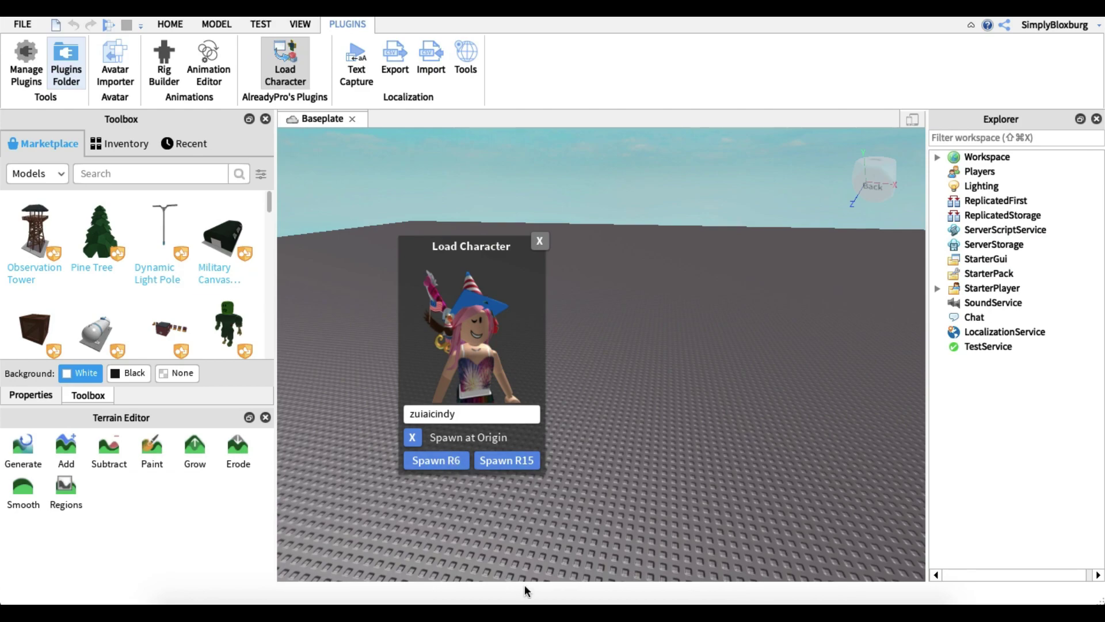
- Turn off Spawn at Origin and spawn another copy of the avatar into the Baseplate
scroll(803, 405, "up", 3)
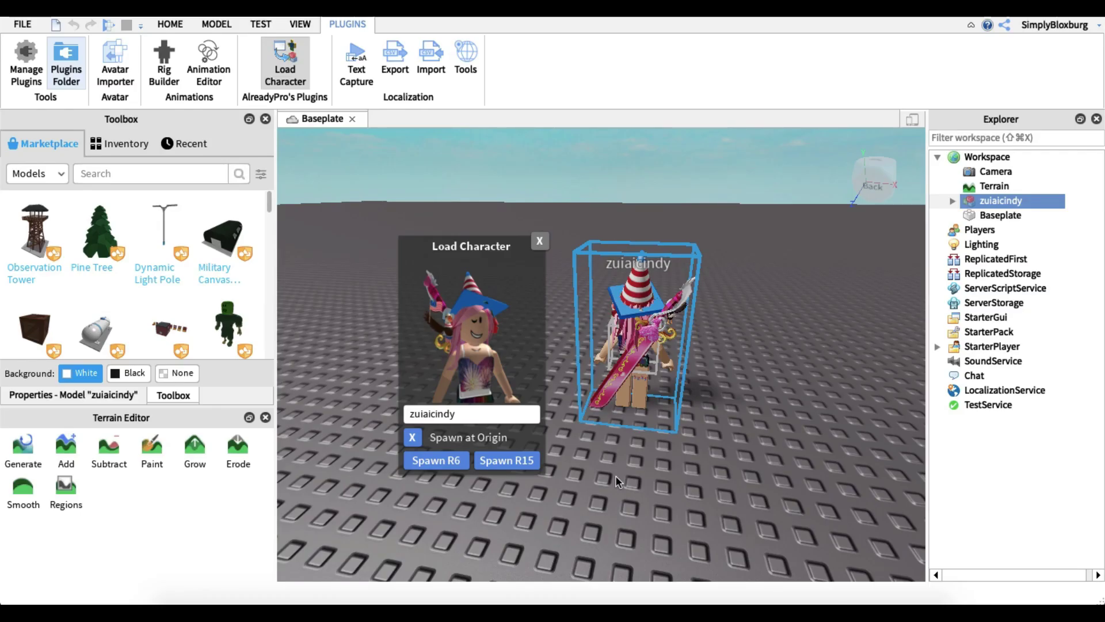
left_click(412, 438)
scroll(599, 459, "down", 5)
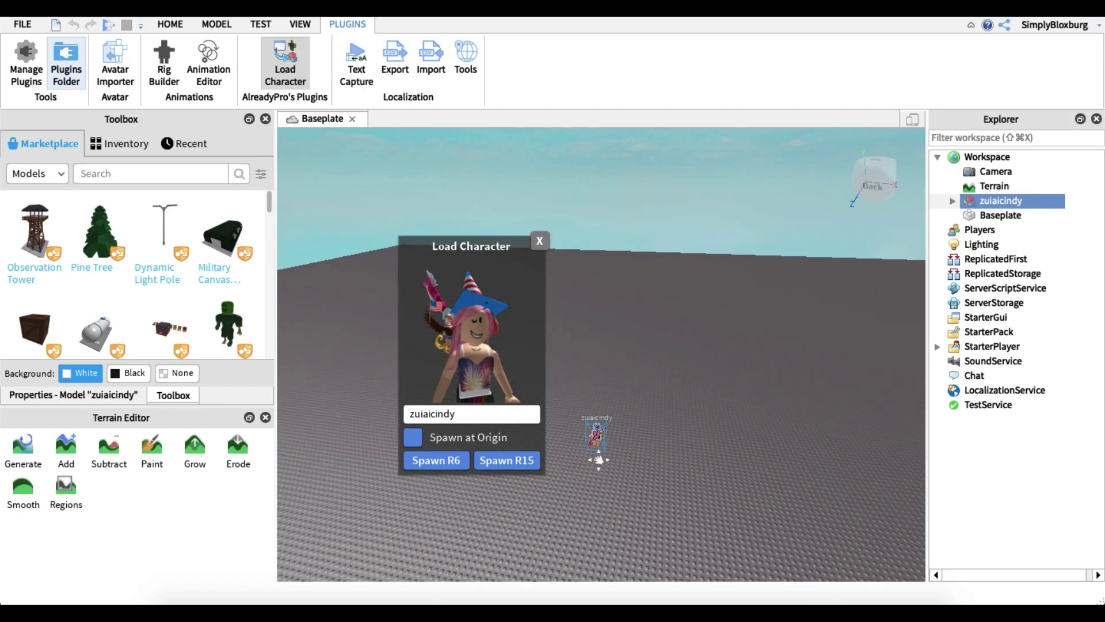
right_click_drag(598, 459, 599, 483)
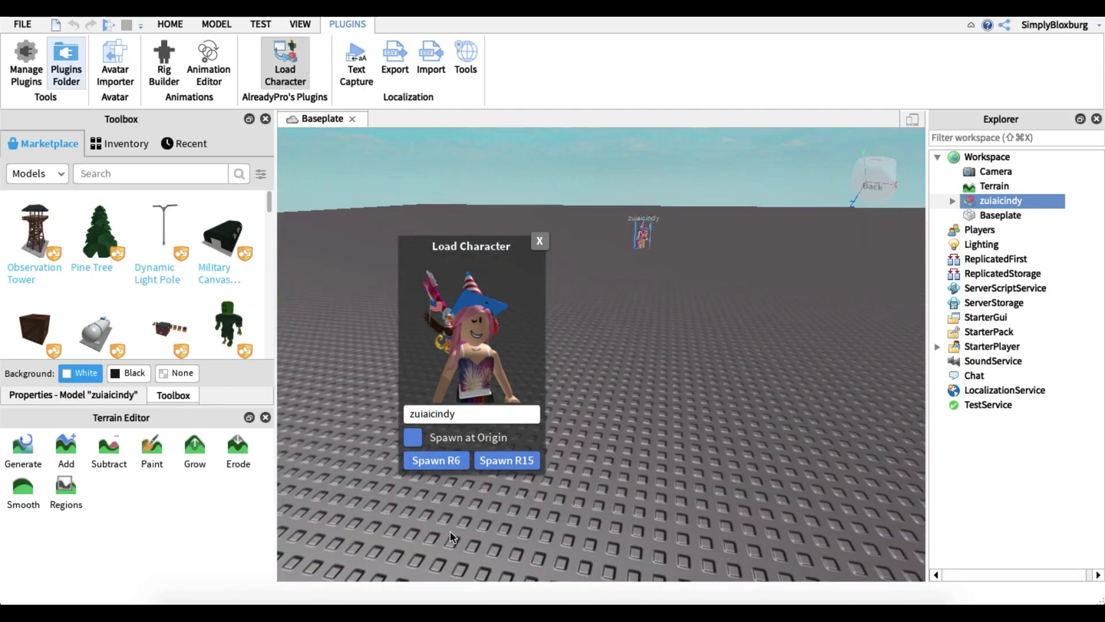
left_click(506, 460)
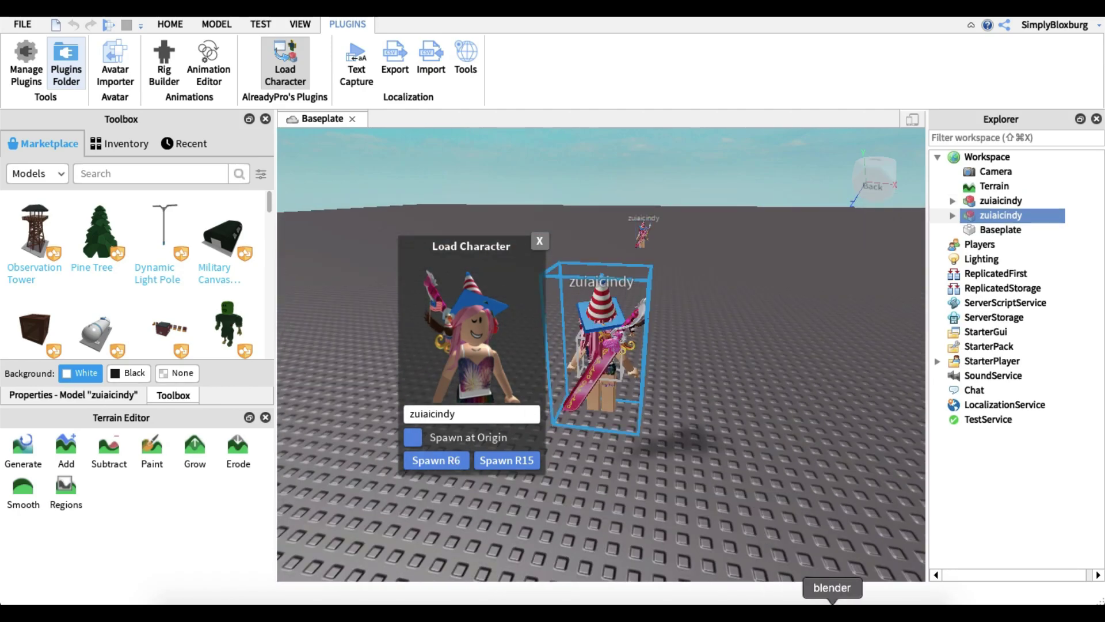
left_click(828, 583)
scroll(689, 412, "down", 3)
scroll(603, 480, "up", 5)
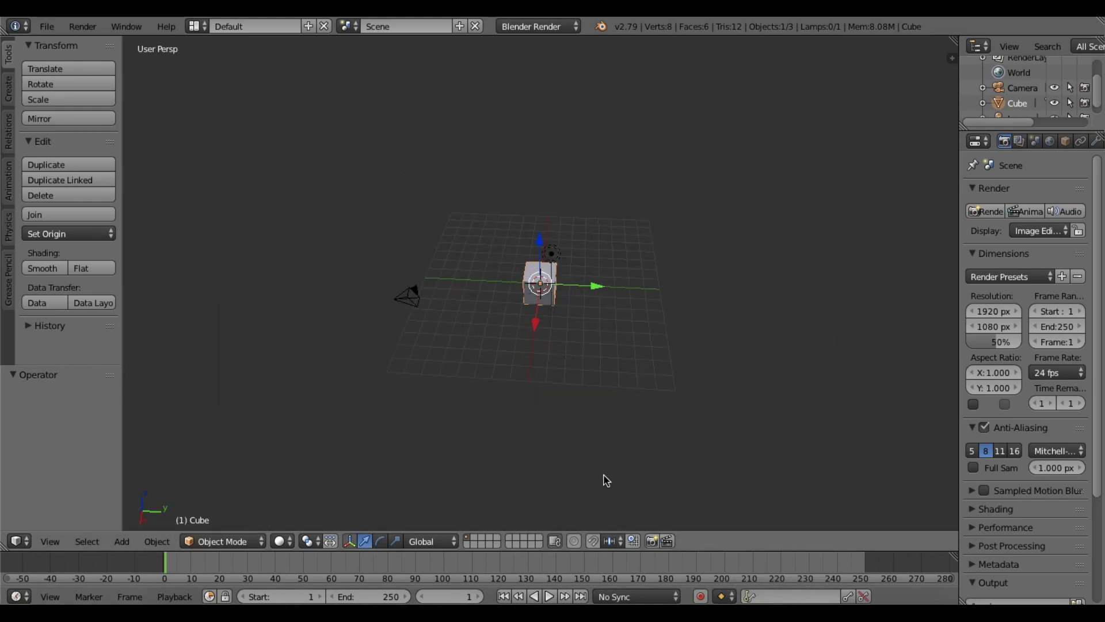
scroll(748, 444, "down", 2)
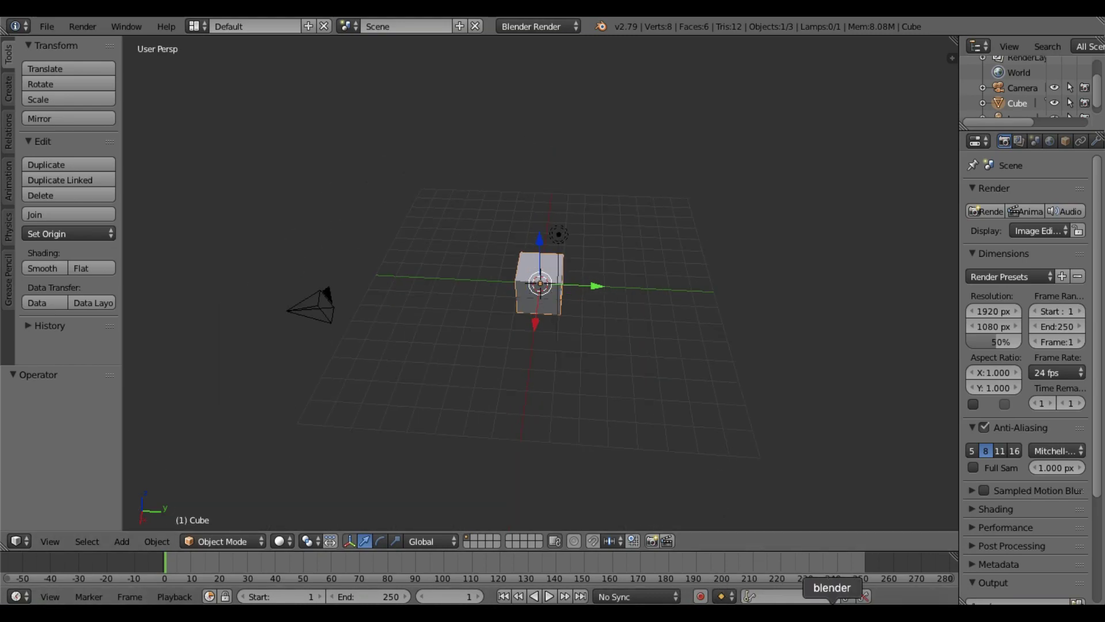
left_click(709, 602)
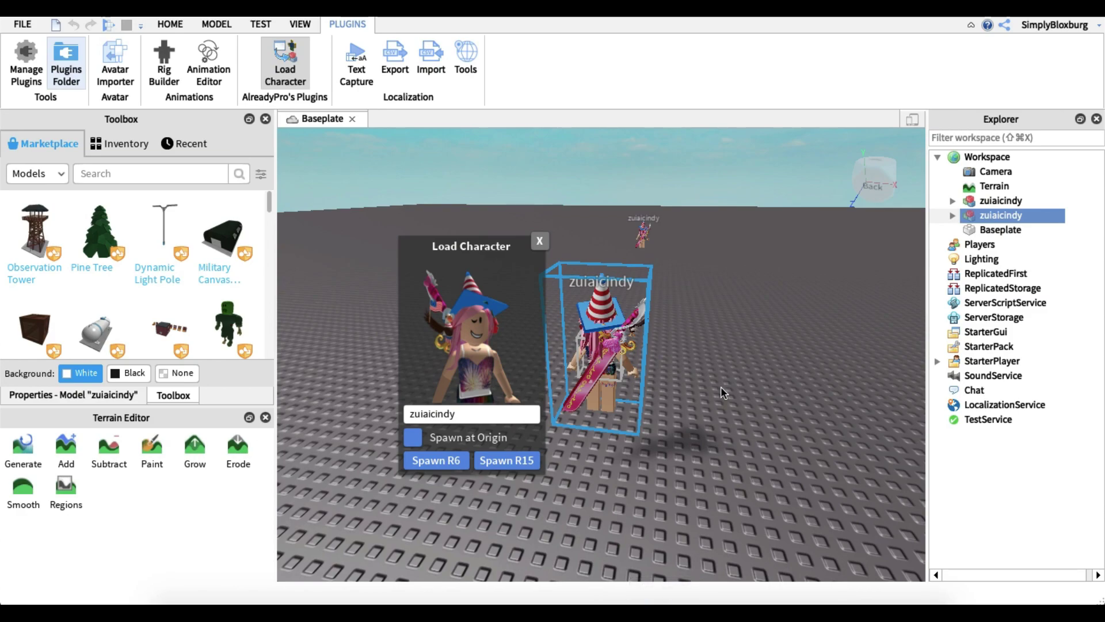
- Delete the duplicate avatar, re-enable Spawn at Origin, focus on the avatar and close the loader
key("Delete")
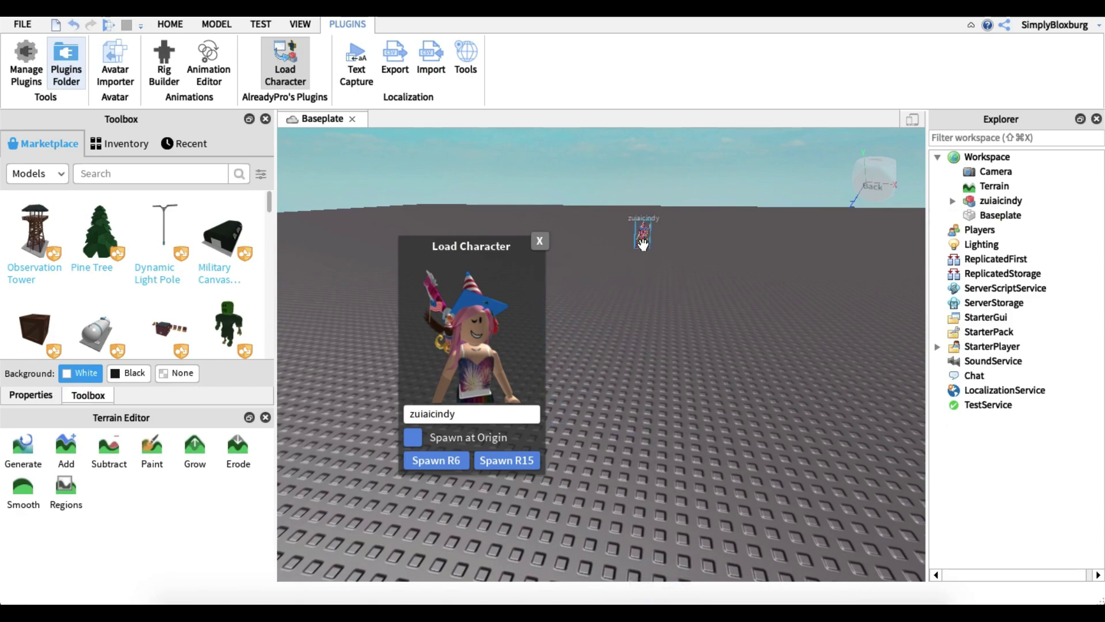
left_click(643, 244)
left_click(413, 437)
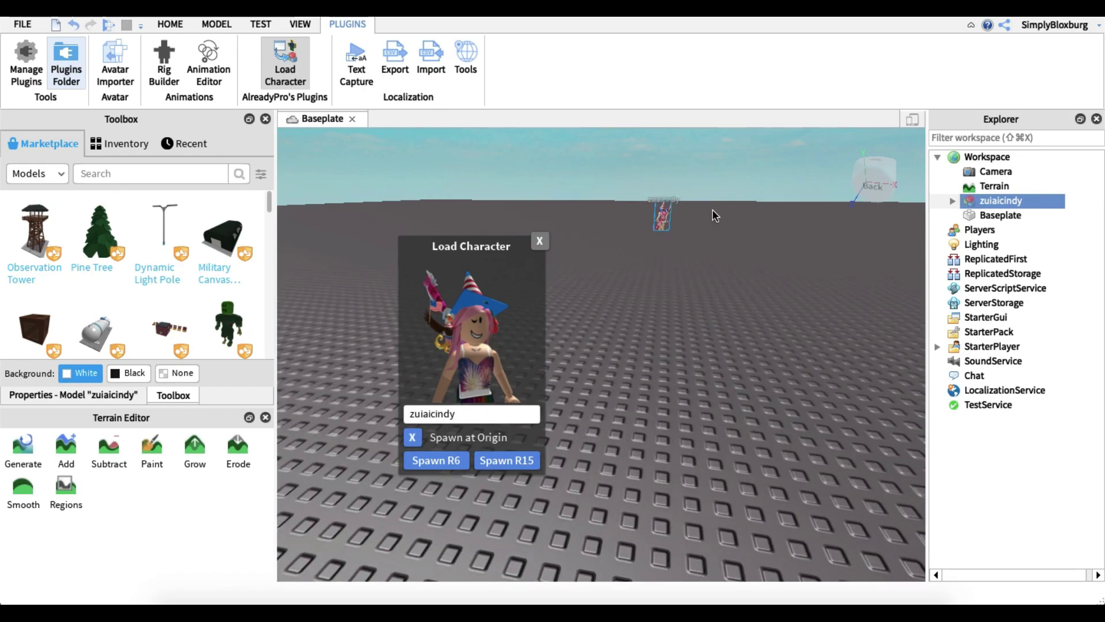
key("f")
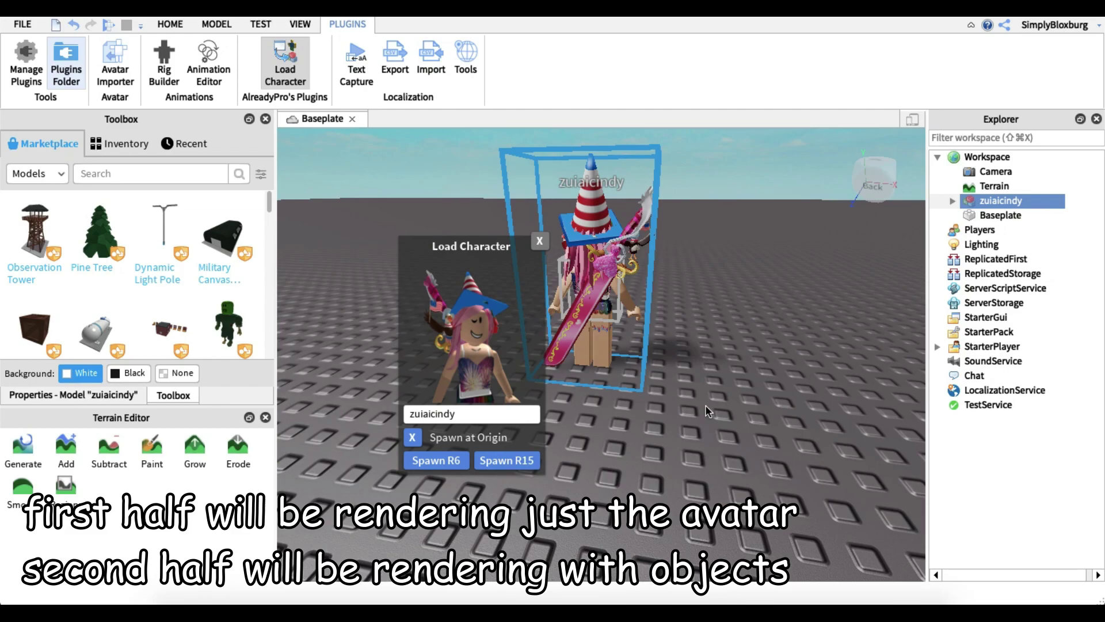
left_click(541, 238)
- Orbit around the avatar over the baseplate and select the avatar model
right_click_drag(705, 303, 747, 392)
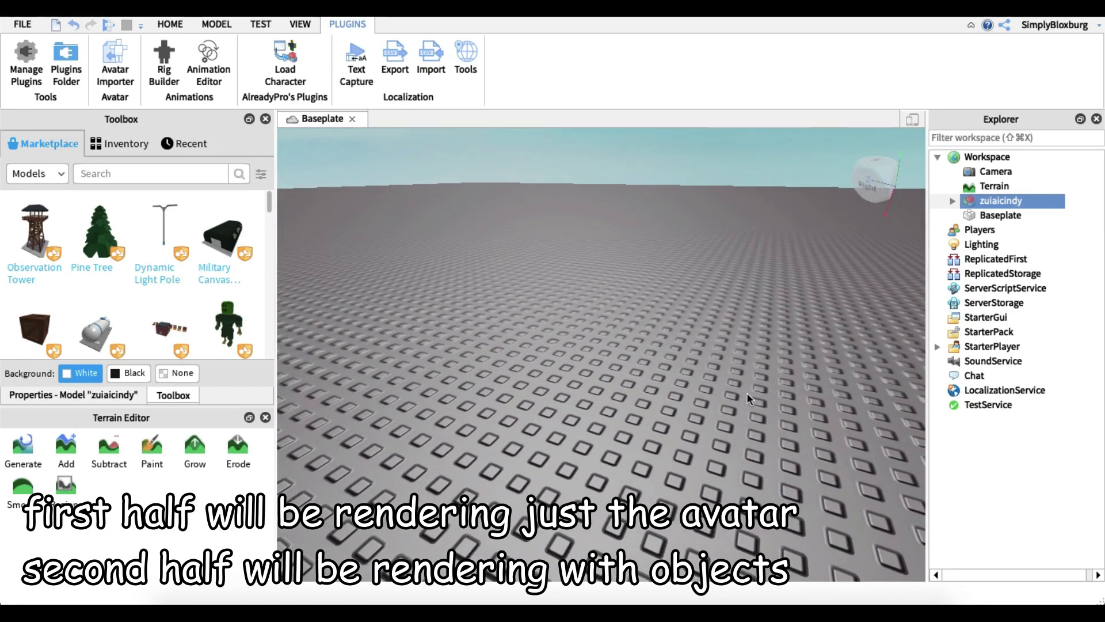
left_click(747, 392)
right_click_drag(746, 354, 720, 330)
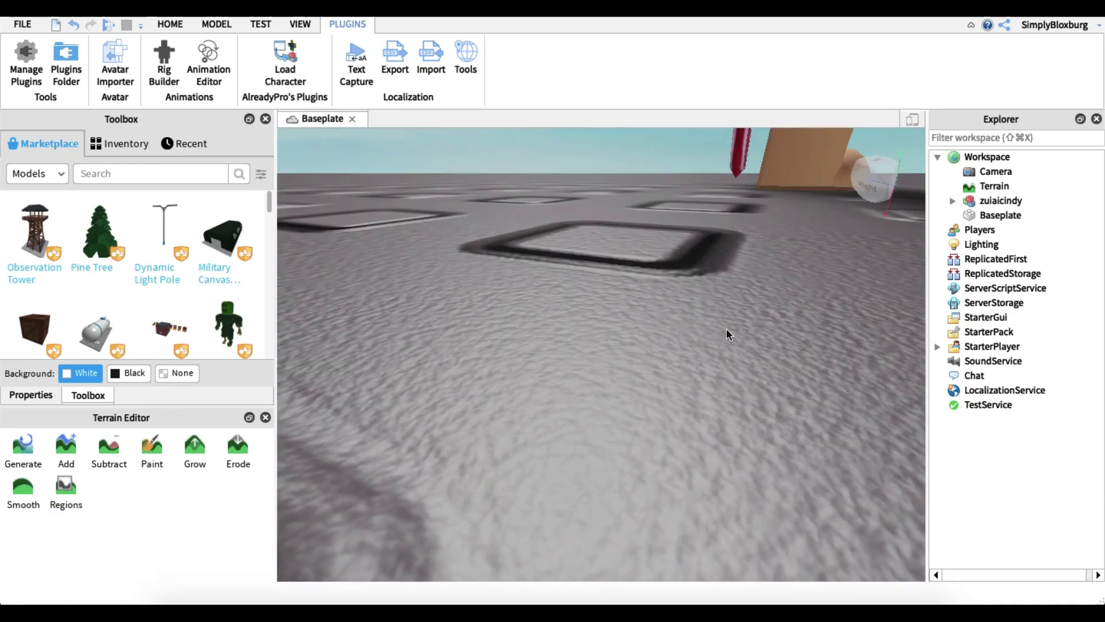
scroll(727, 328, "down", 5)
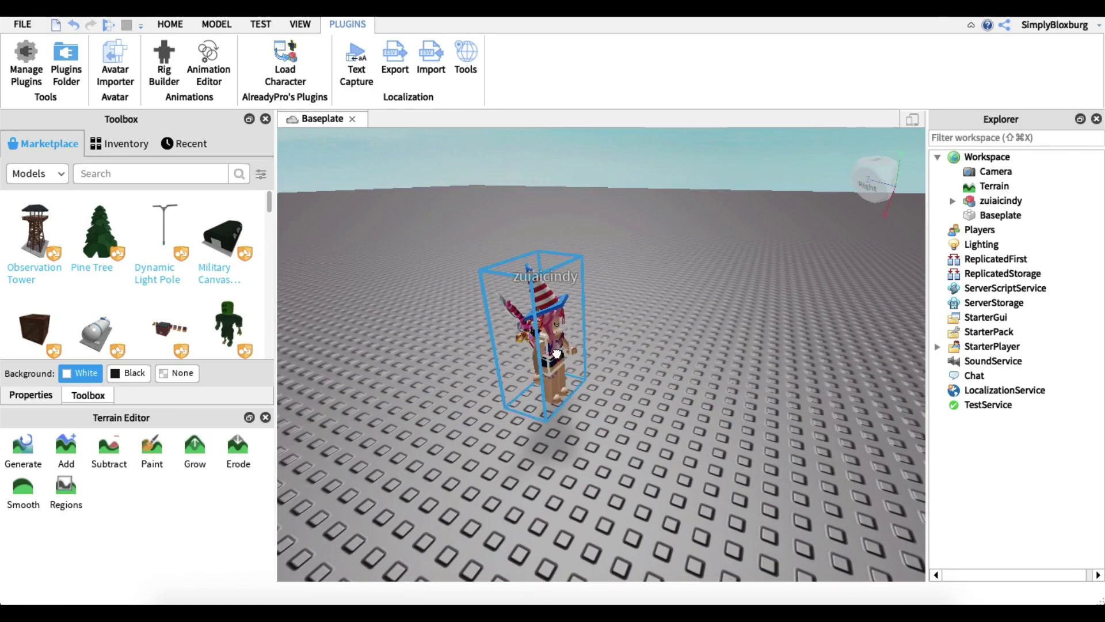
left_click(589, 363)
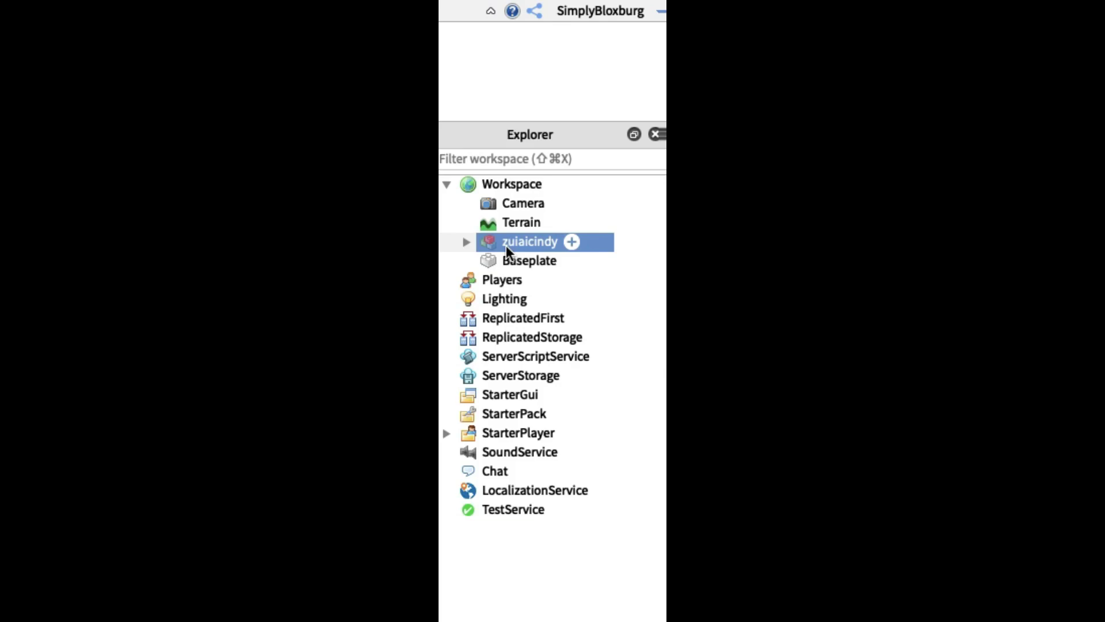
- Export the selected avatar model as 'Cindy' into the MODELS folder
right_click(506, 243)
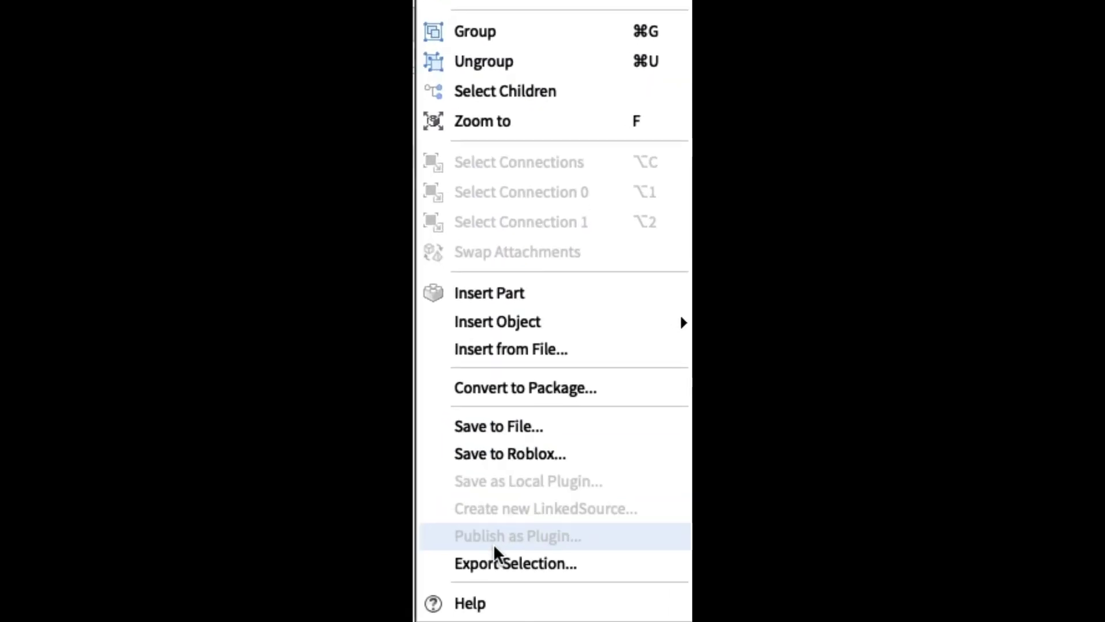
left_click(496, 563)
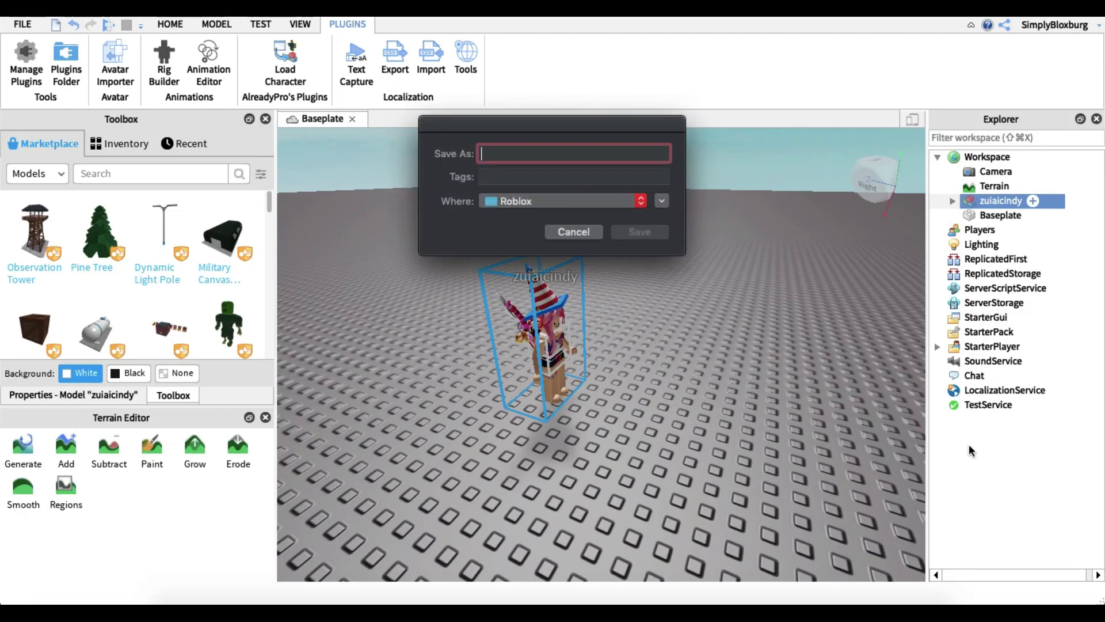
left_click(544, 200)
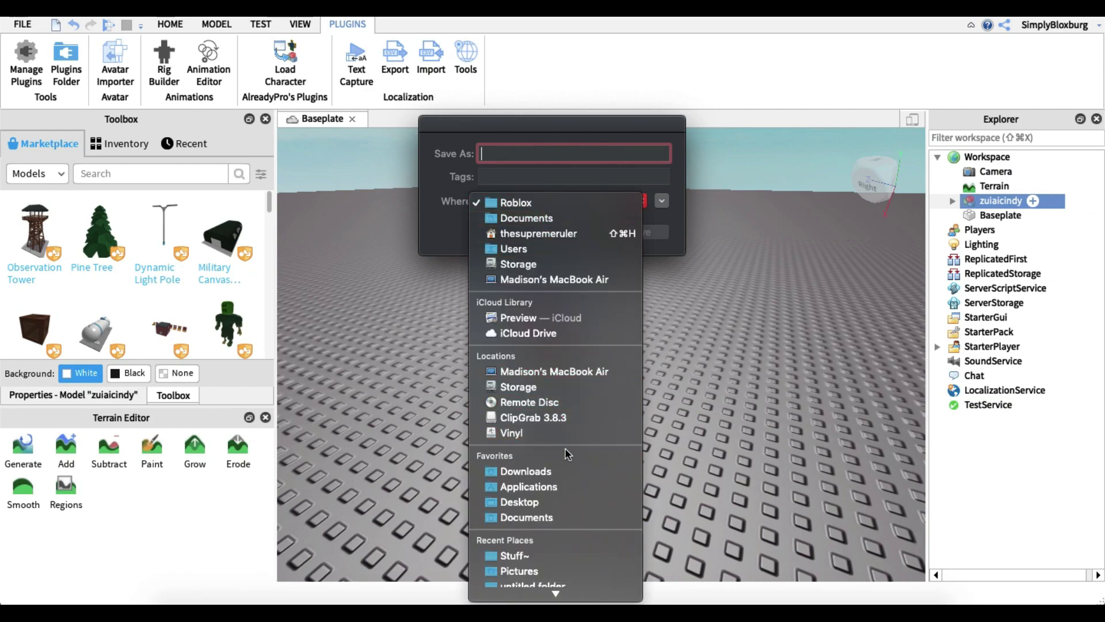
left_click(541, 575)
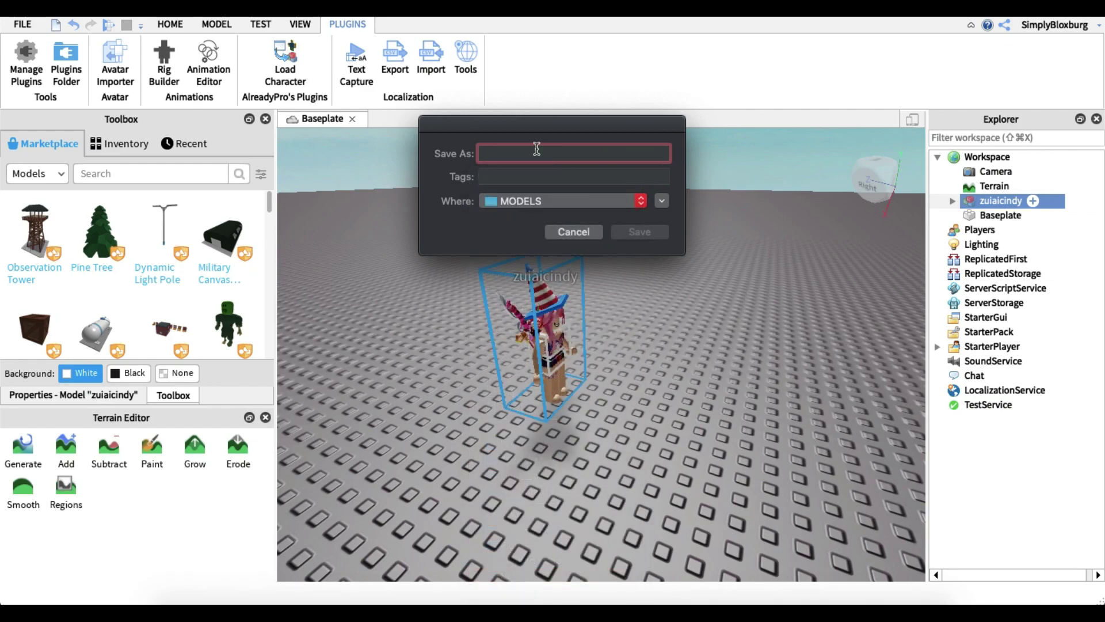
type("Cindy")
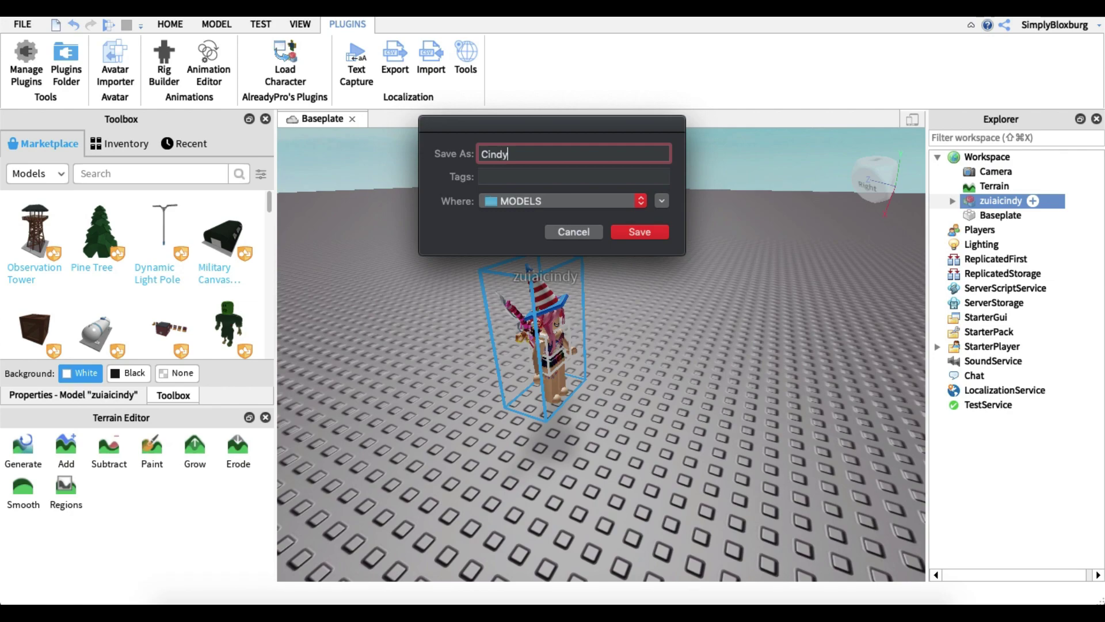
left_click(637, 233)
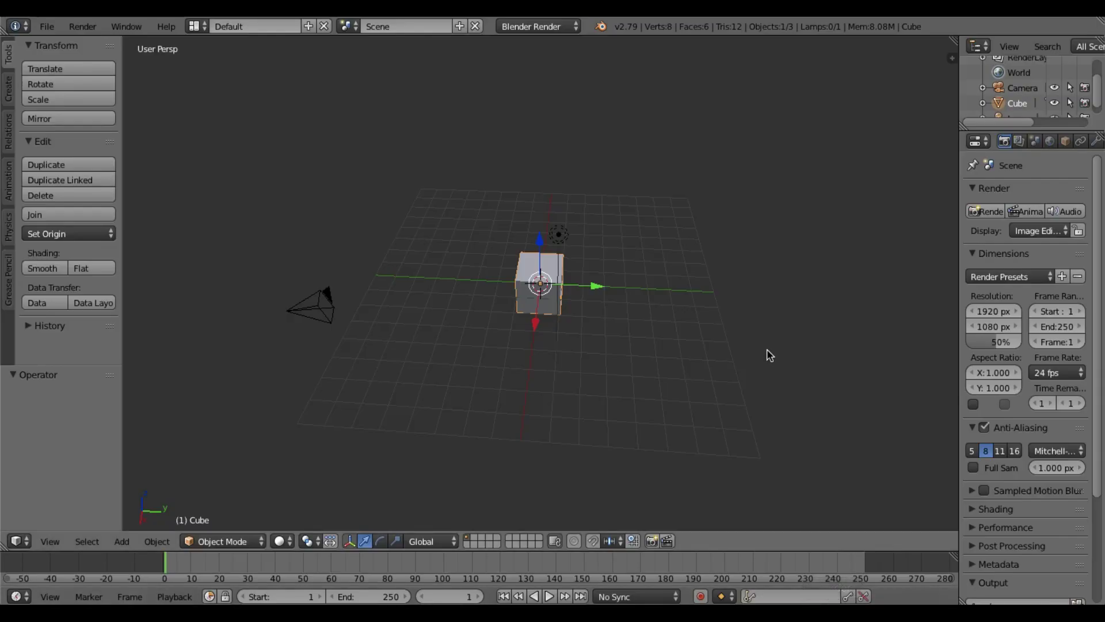
- In Blender, orbit the view and select the default cube
middle_click_drag(767, 352, 633, 395)
left_click(633, 393)
right_click(565, 315)
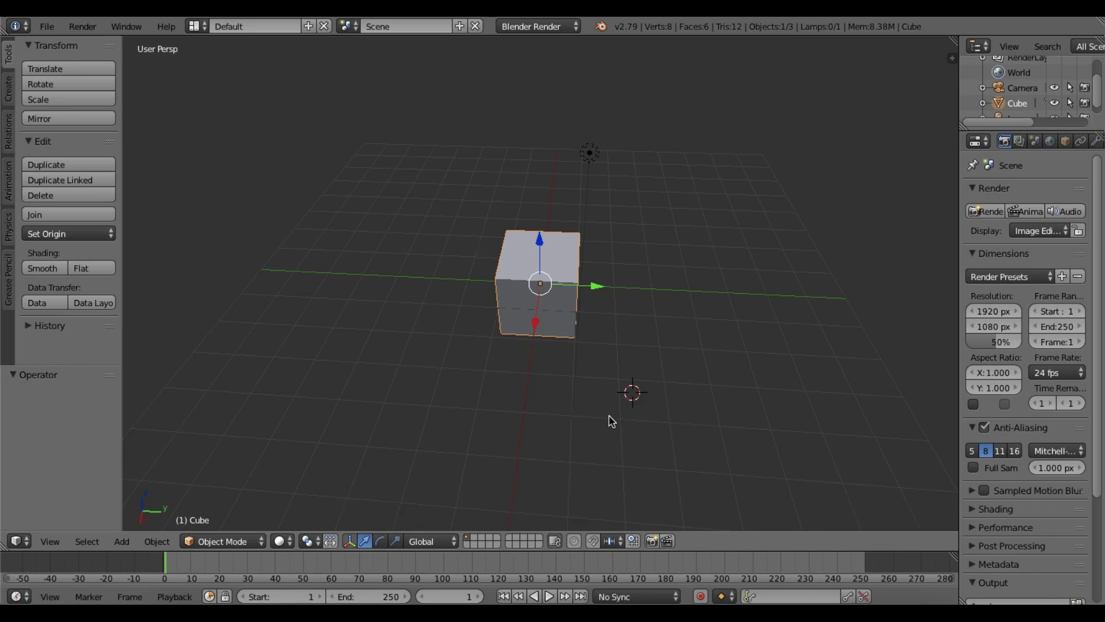
- Delete the selected default cube with X and confirm Delete
key("x")
key("d")
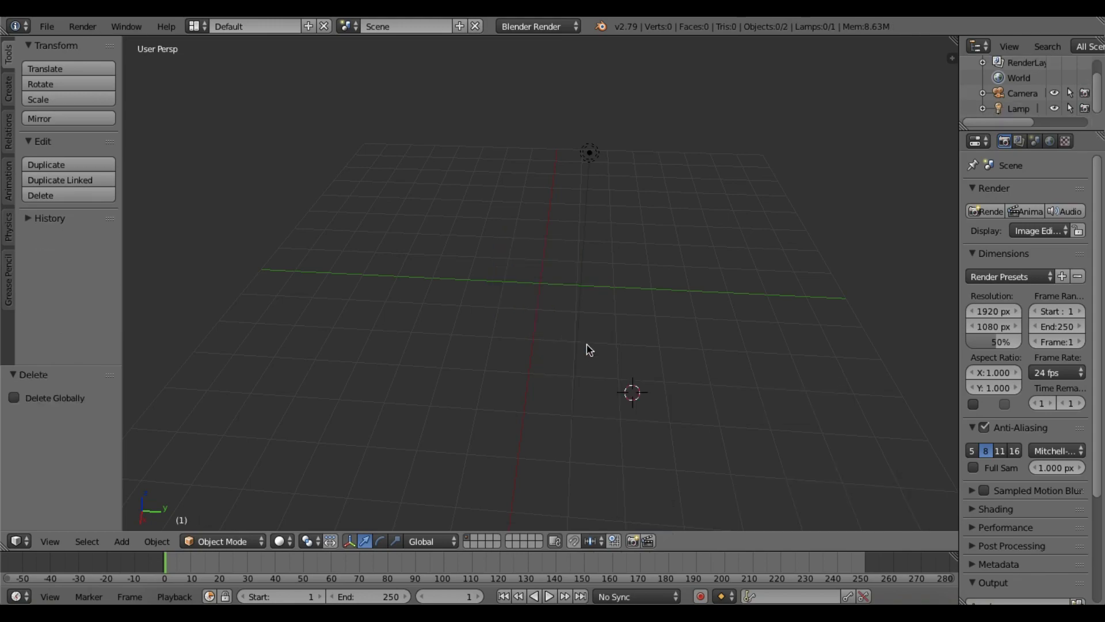
- Choose File > Import > Wavefront (.obj) to bring up the Import OBJ browser
left_click(41, 26)
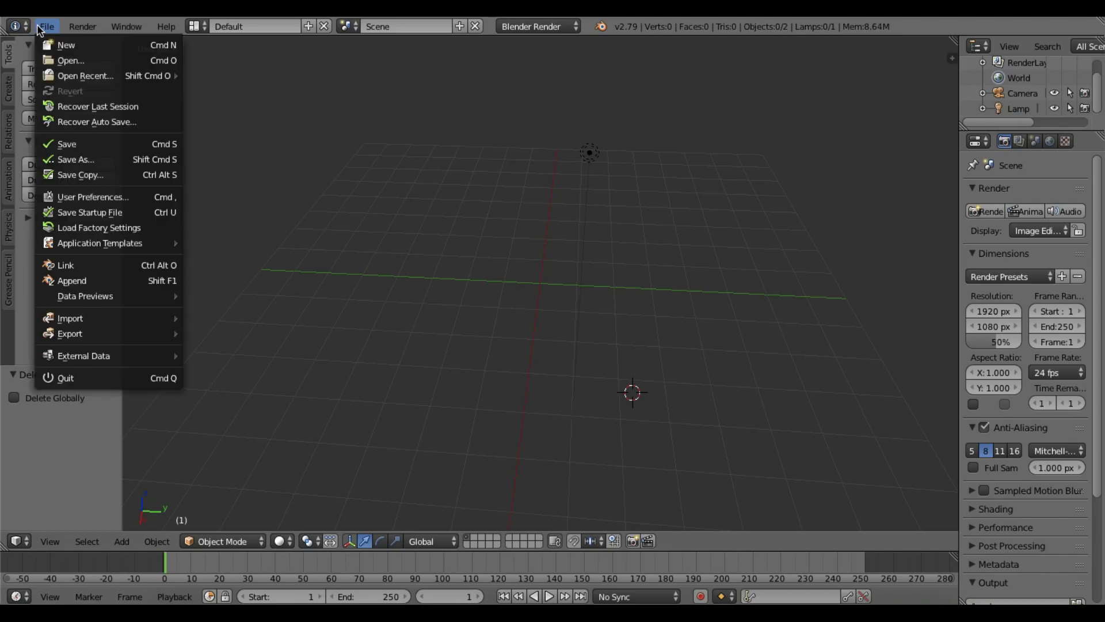
mouse_move(96, 319)
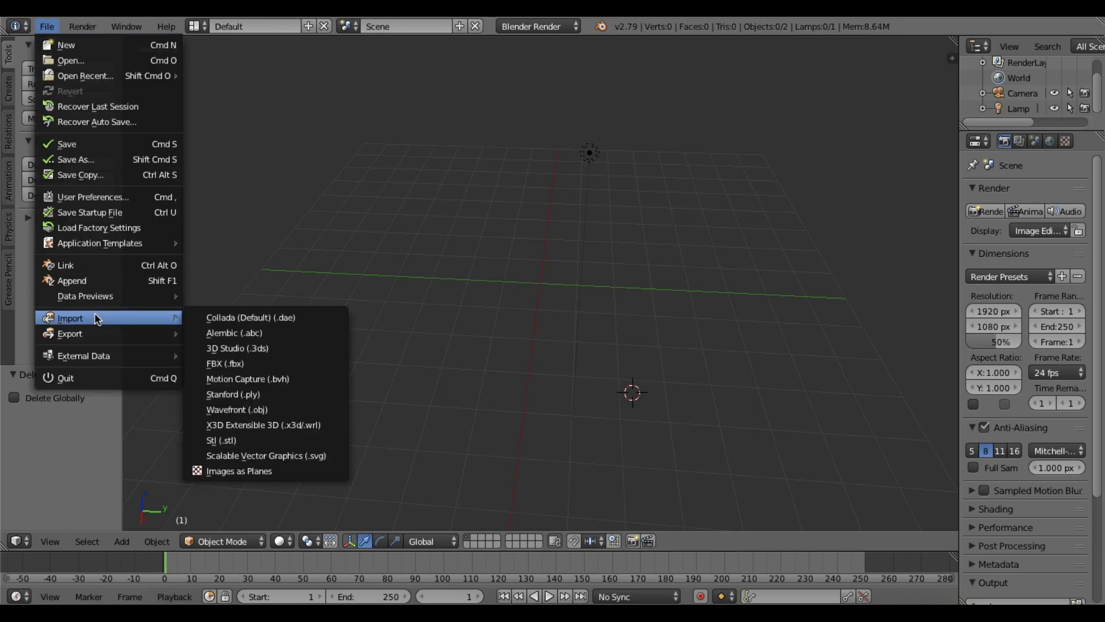
left_click(368, 155)
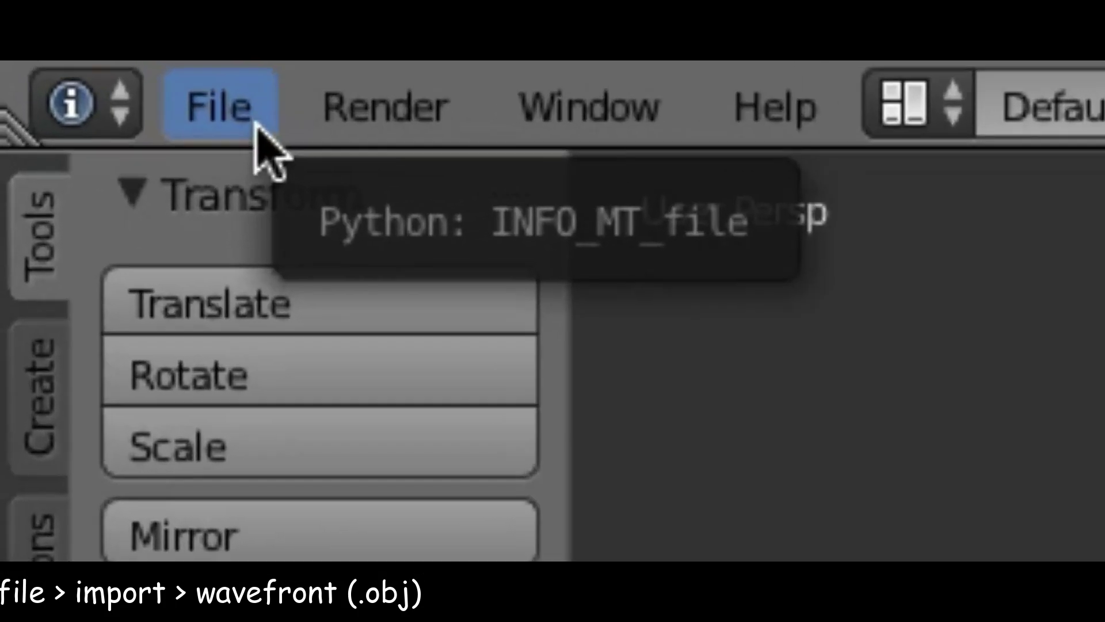
left_click(59, 33)
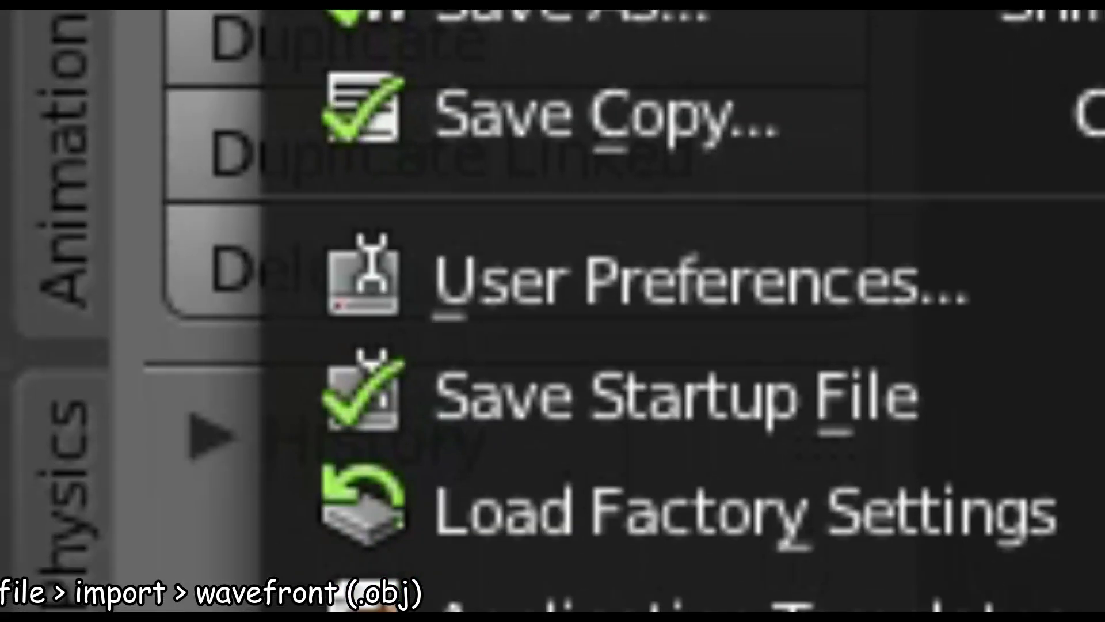
mouse_move(97, 318)
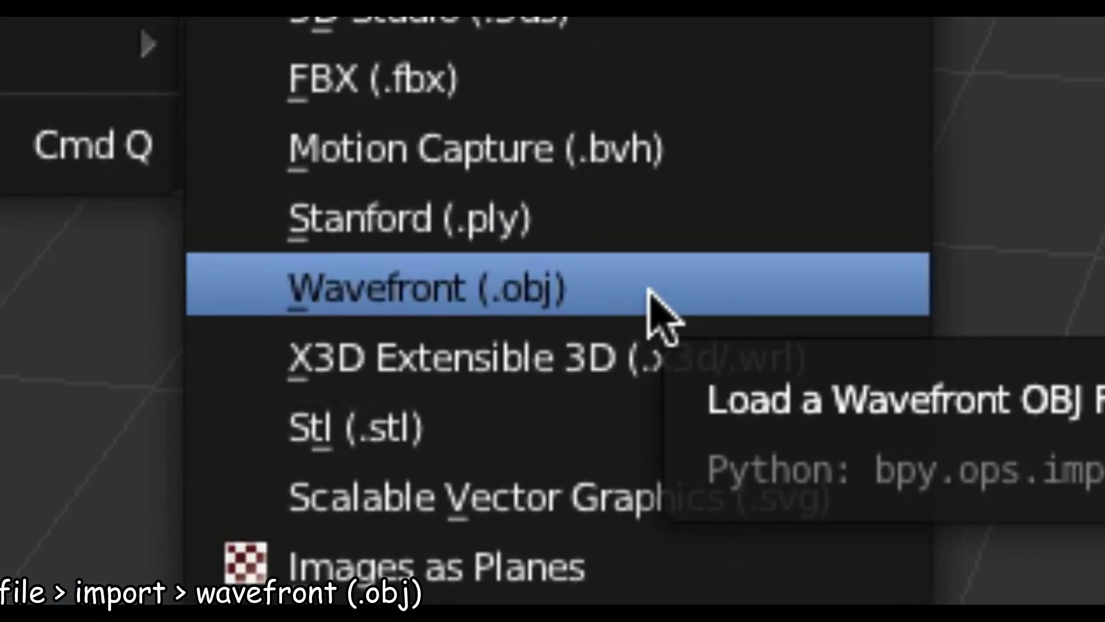
left_click(368, 383)
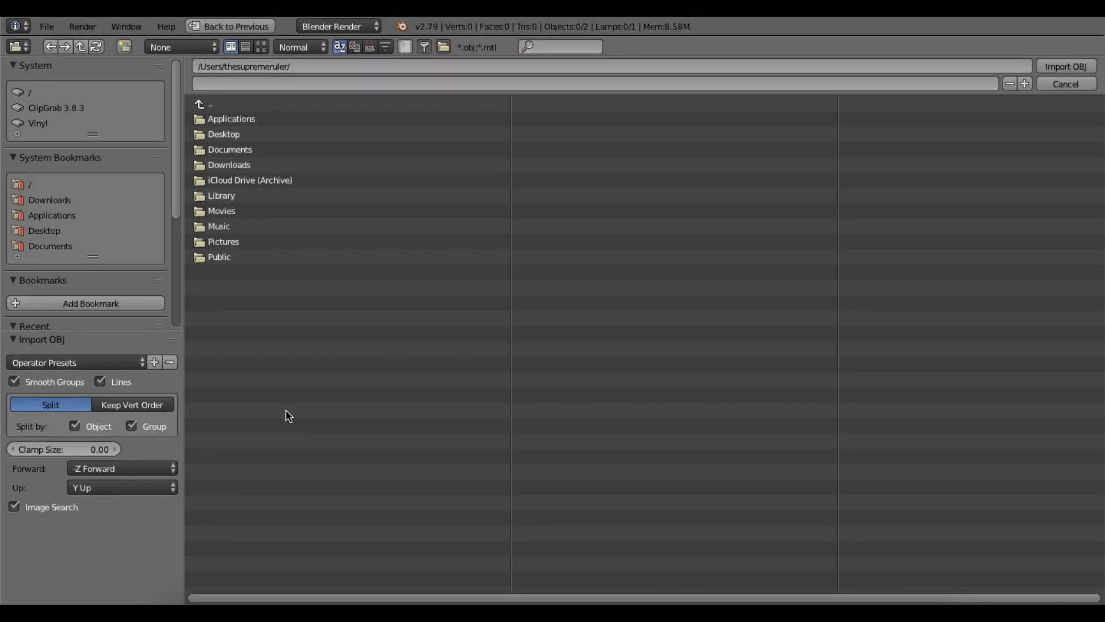
- Import Cindy.obj from the Desktop's MODELS folder into the Blender scene
left_click(282, 139)
left_click(274, 122)
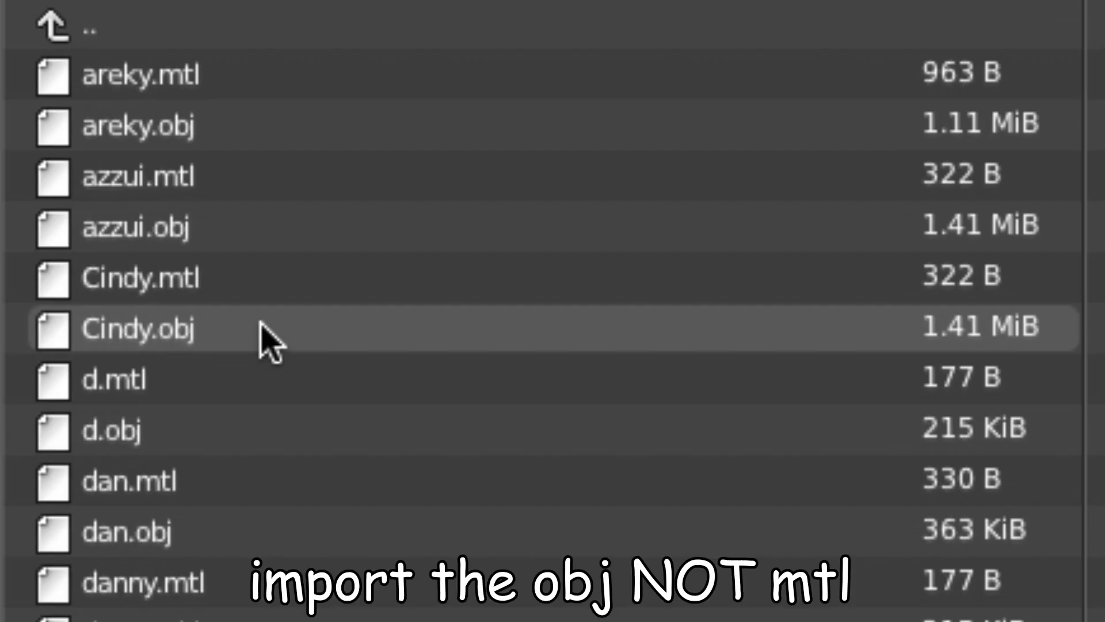
left_click(261, 326)
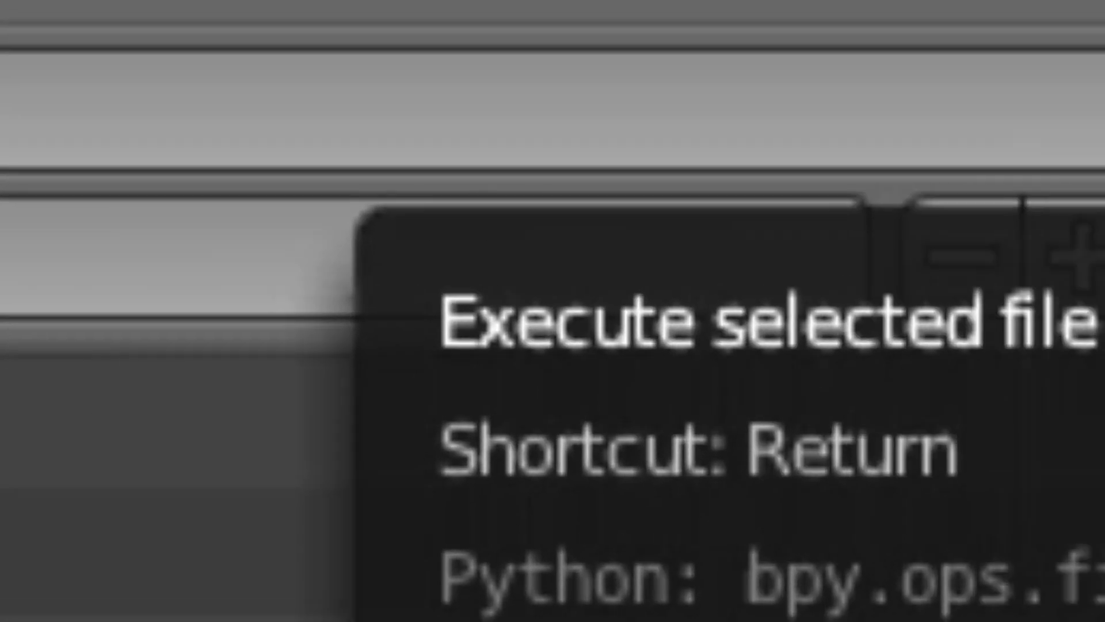
left_click(760, 288)
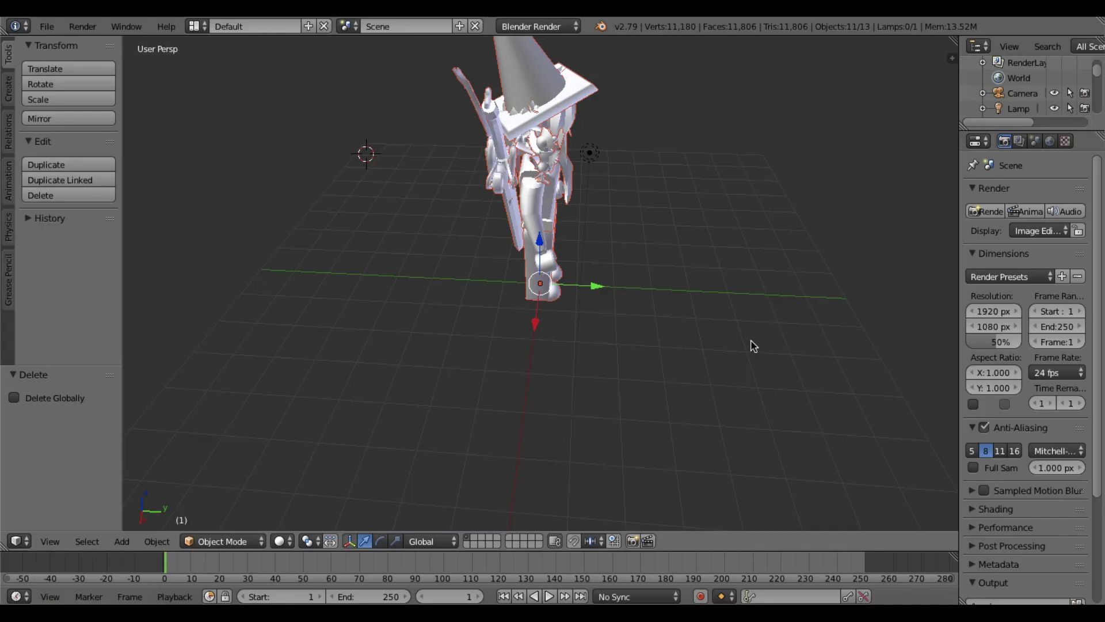
middle_click_drag(752, 345, 650, 247)
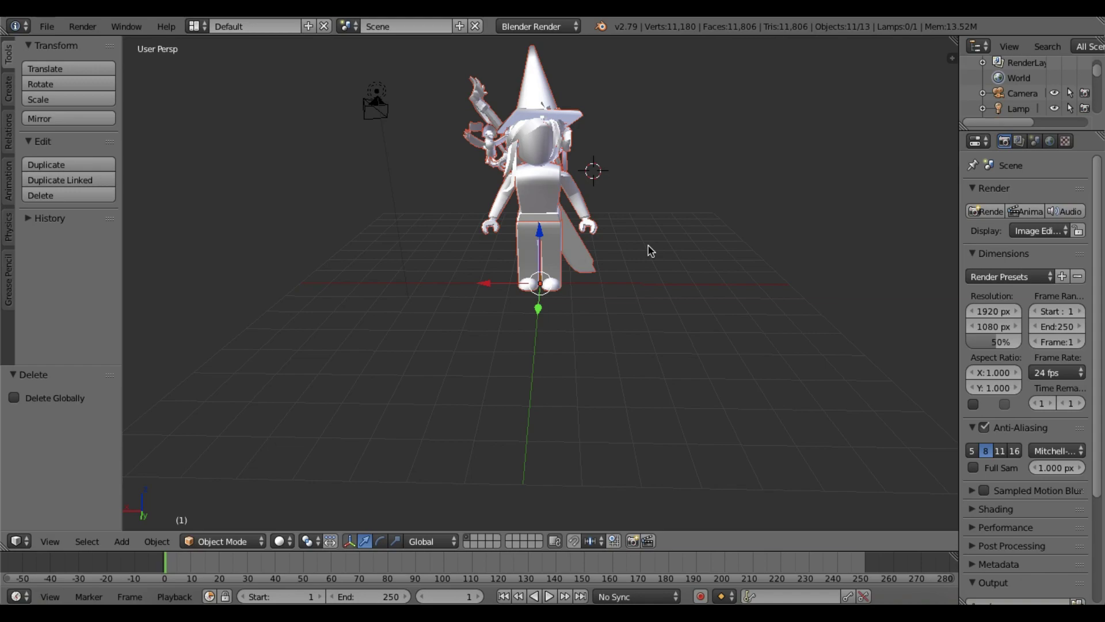
- Enable Textured Solid shading in the viewport properties so the avatar shows its textures
key("n")
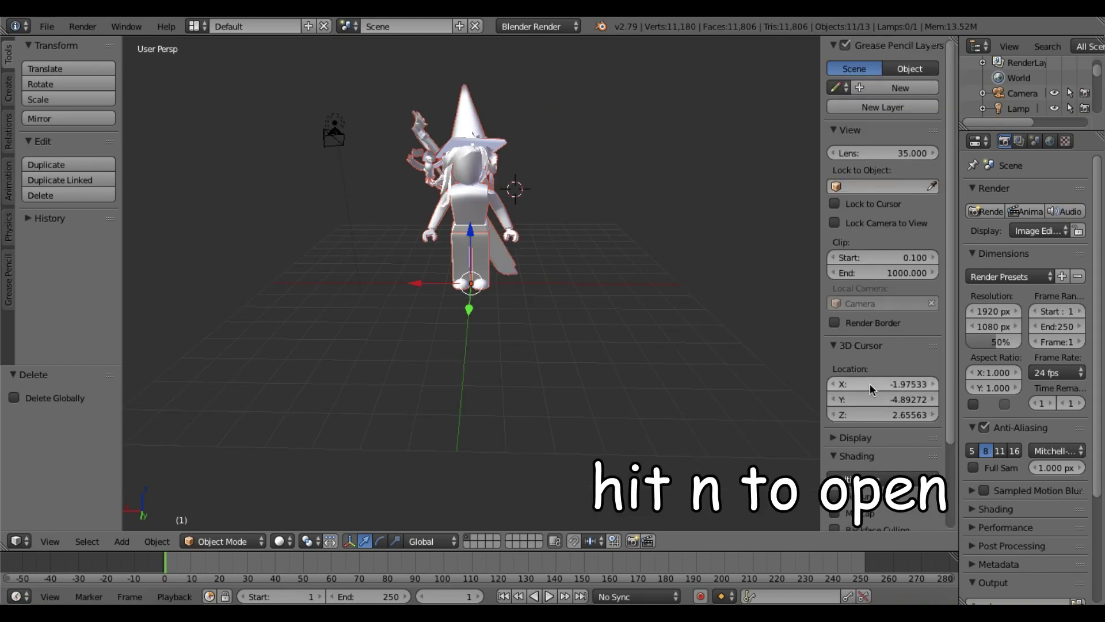
scroll(869, 383, "down", 4)
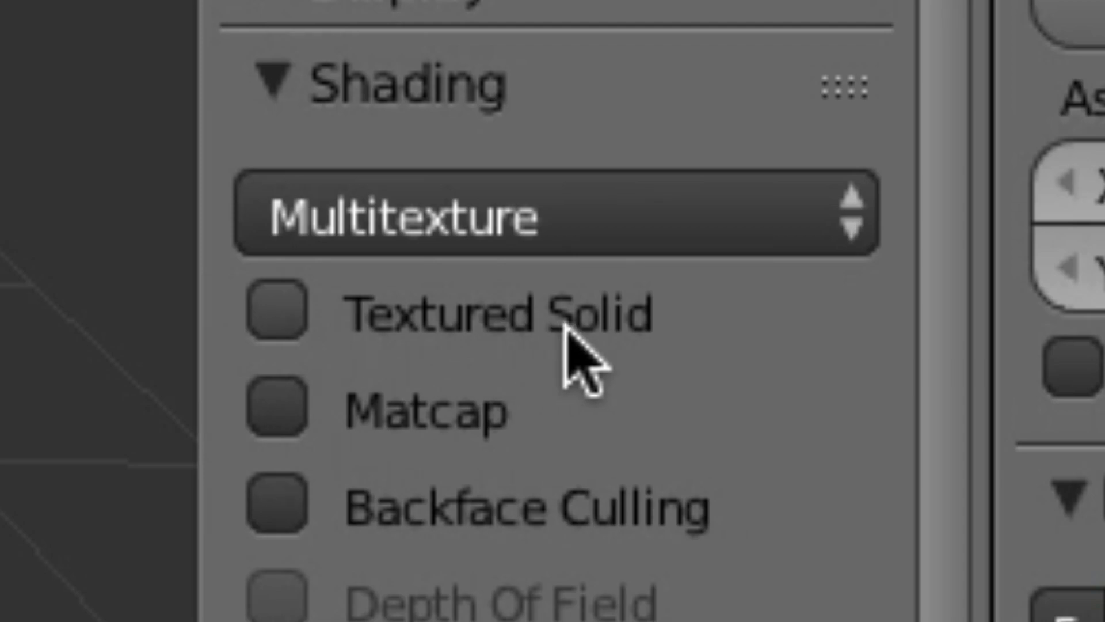
left_click(889, 402)
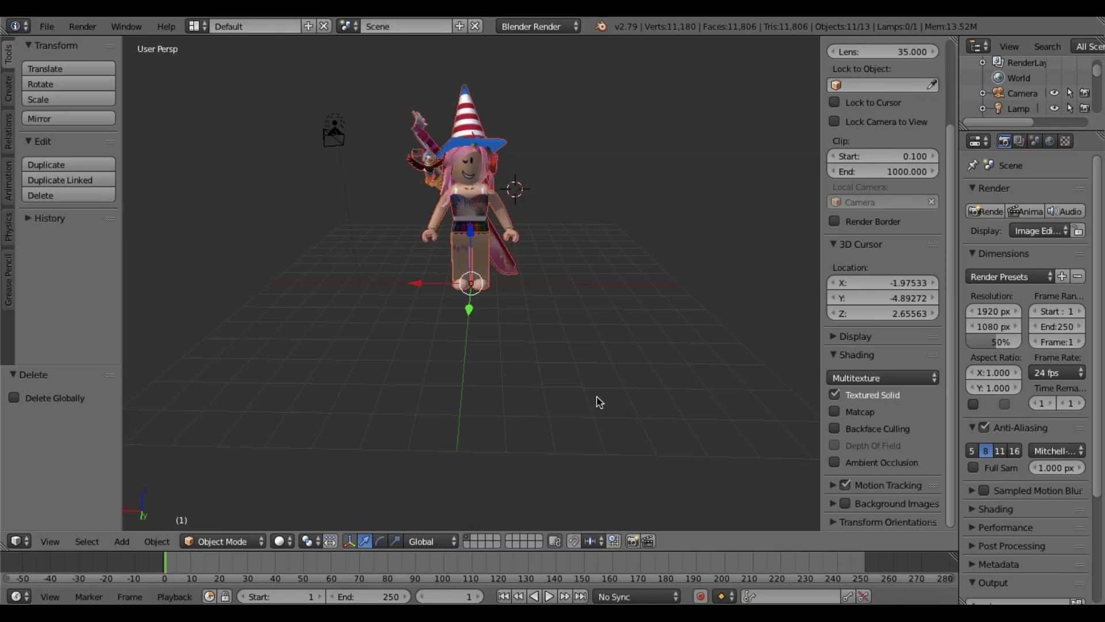
key("n")
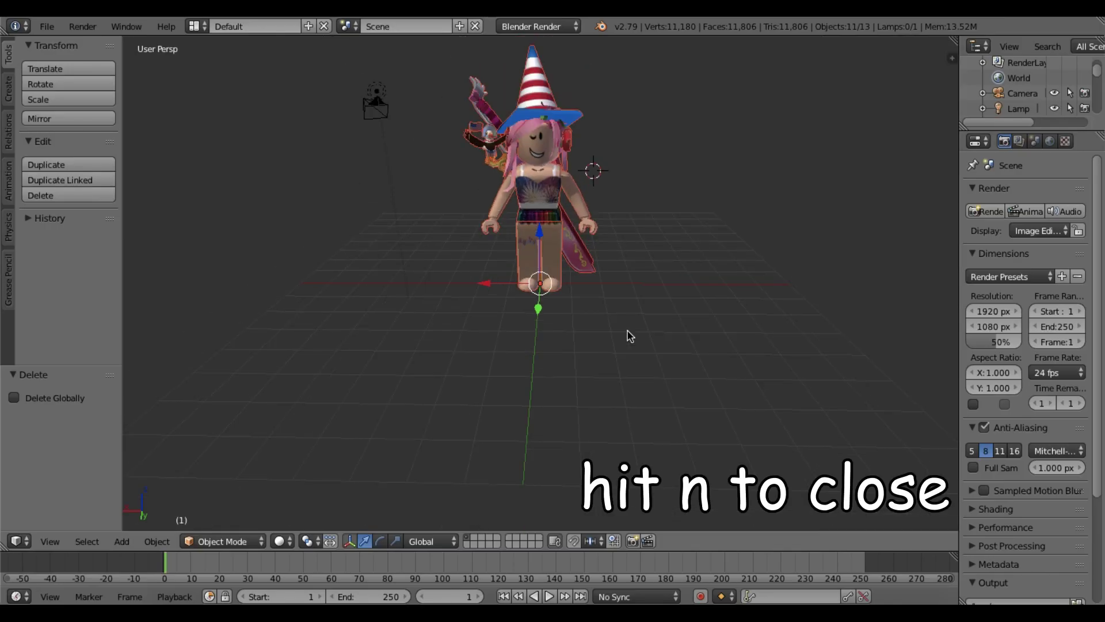
- Select the avatar's head, then add the hair and hat to the selection
right_click(536, 151)
right_click(538, 153)
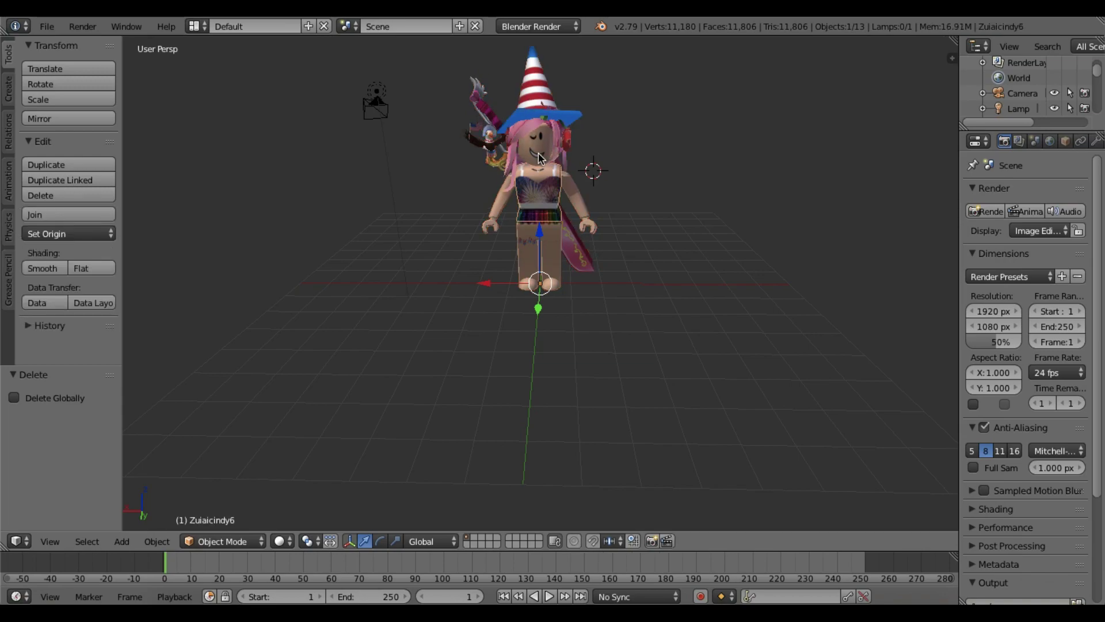
scroll(538, 153, "up", 1)
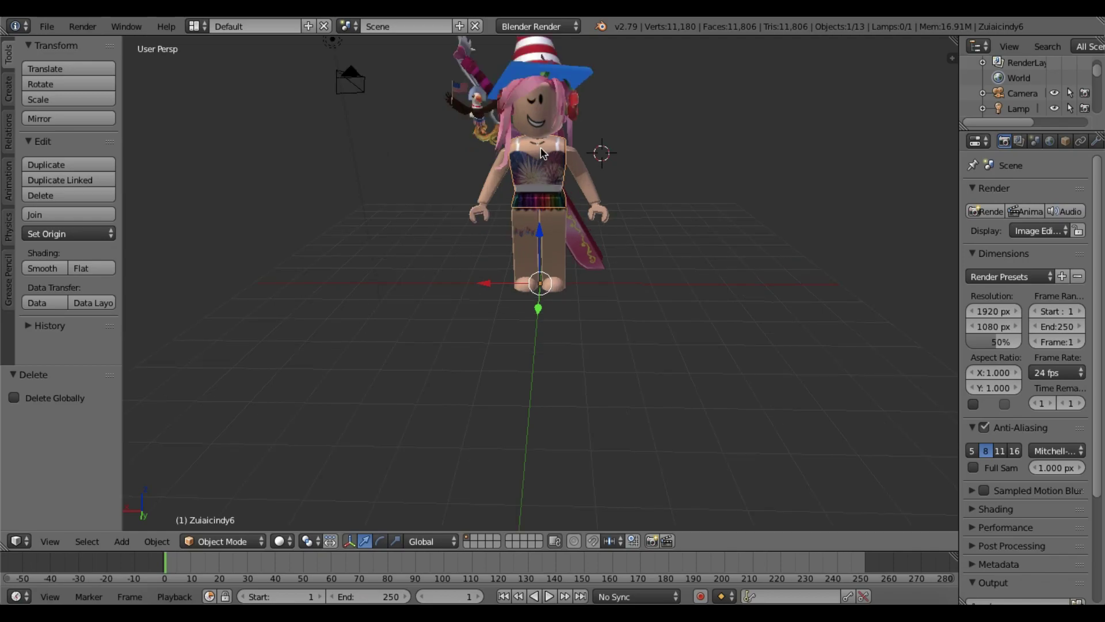
right_click(528, 119)
right_click(524, 90, "shift")
right_click(523, 90, "shift")
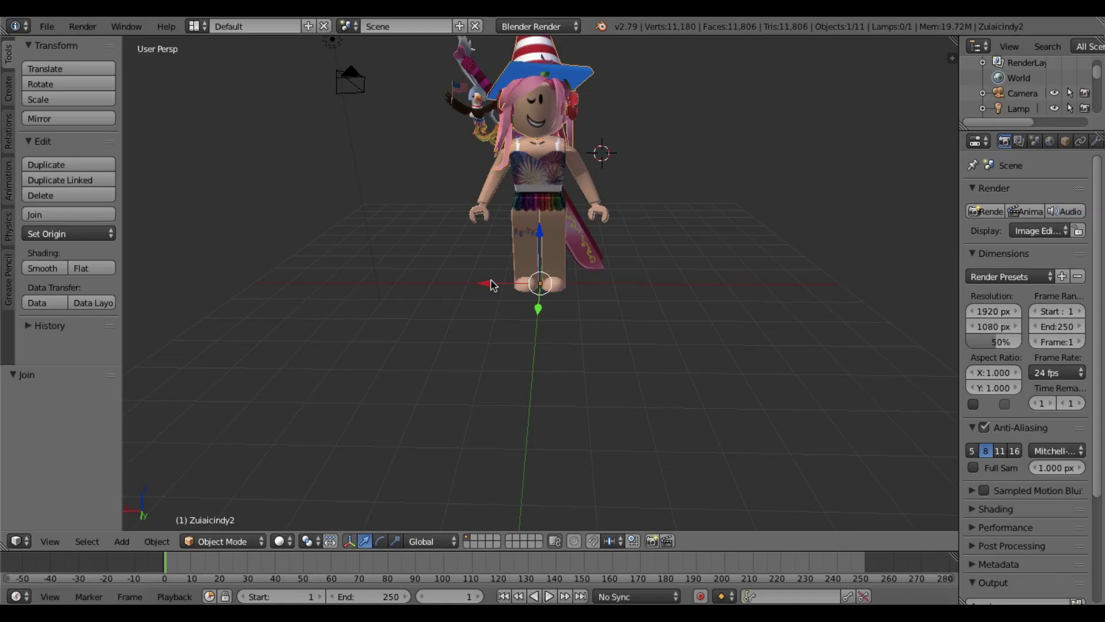
- Test-move the head selection along X, then undo the move
key("g")
key("x")
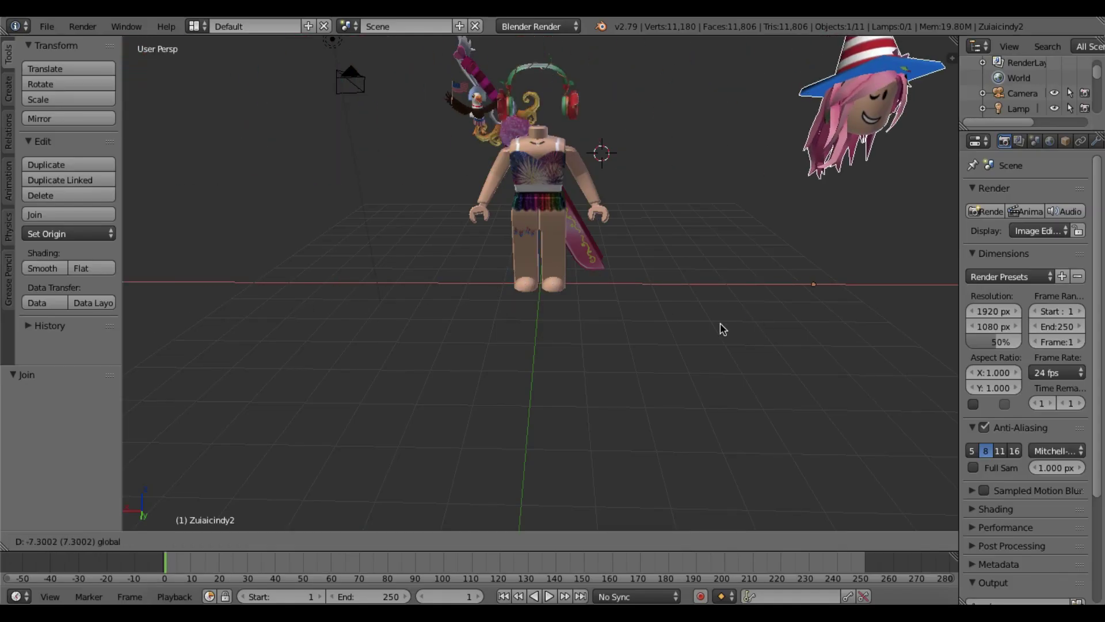
left_click(406, 318)
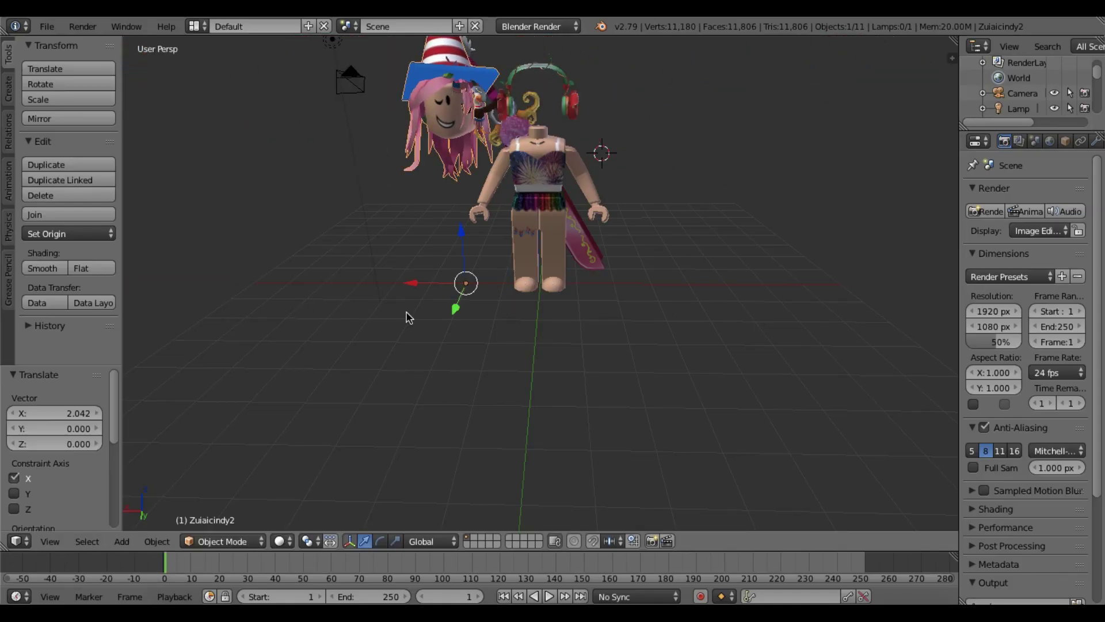
left_click(46, 326)
left_click(40, 349)
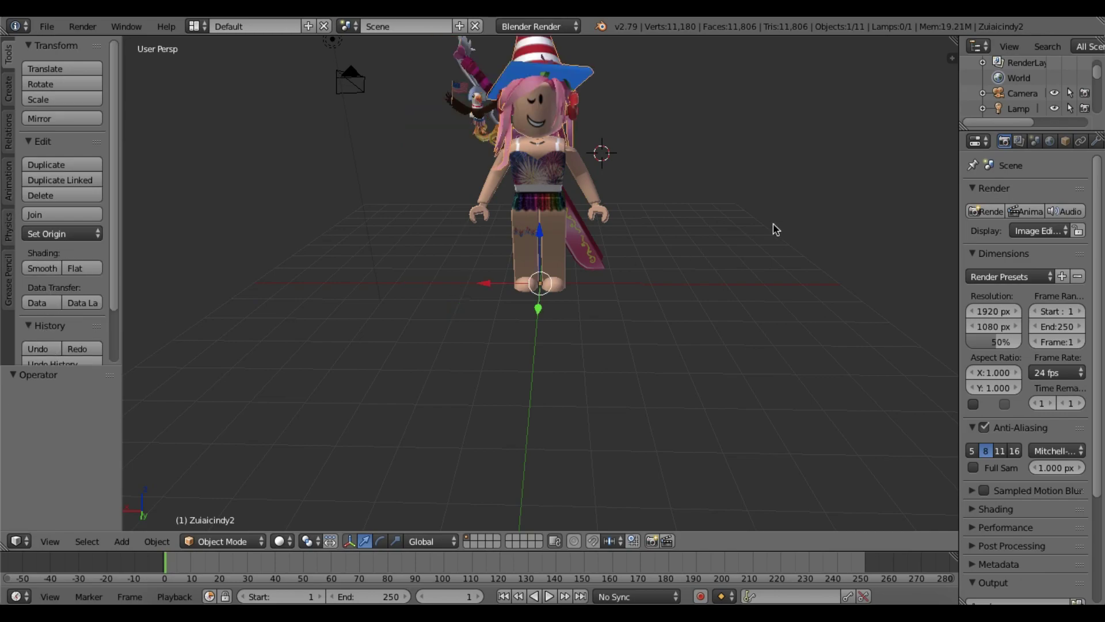
- Add another head piece and join the selection, then test-move and undo
right_click(572, 107, "shift")
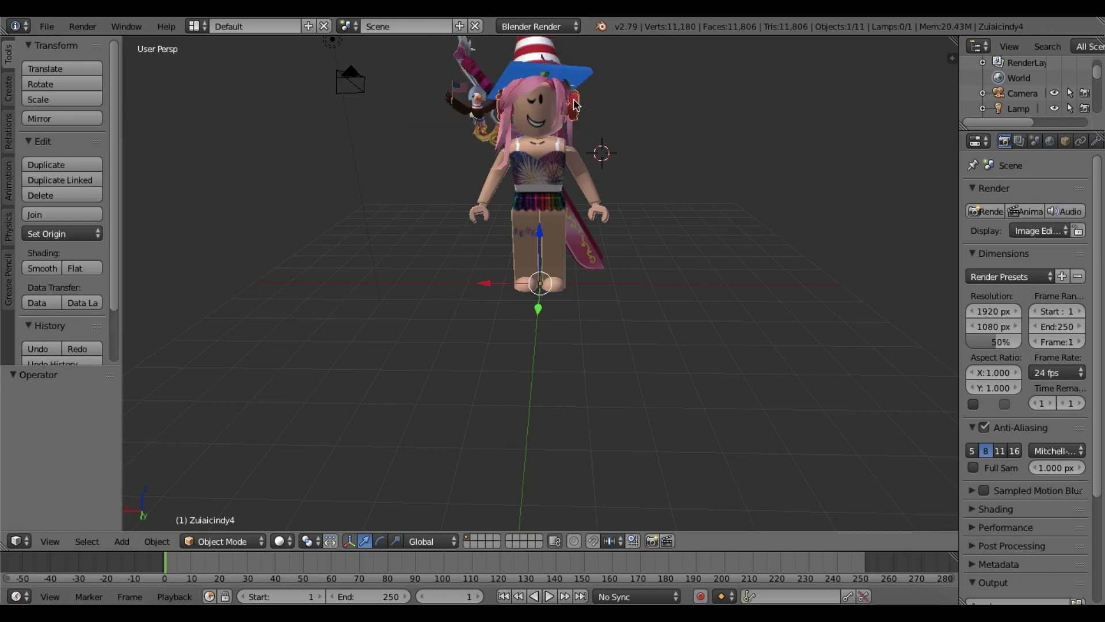
left_click(41, 215)
key("g")
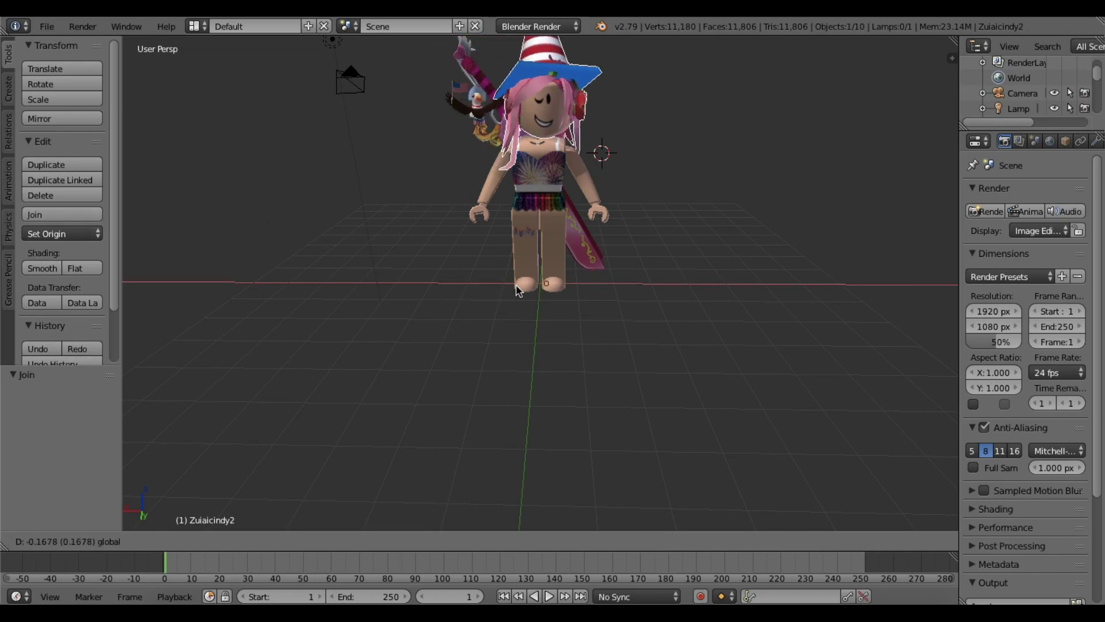
left_click(380, 316)
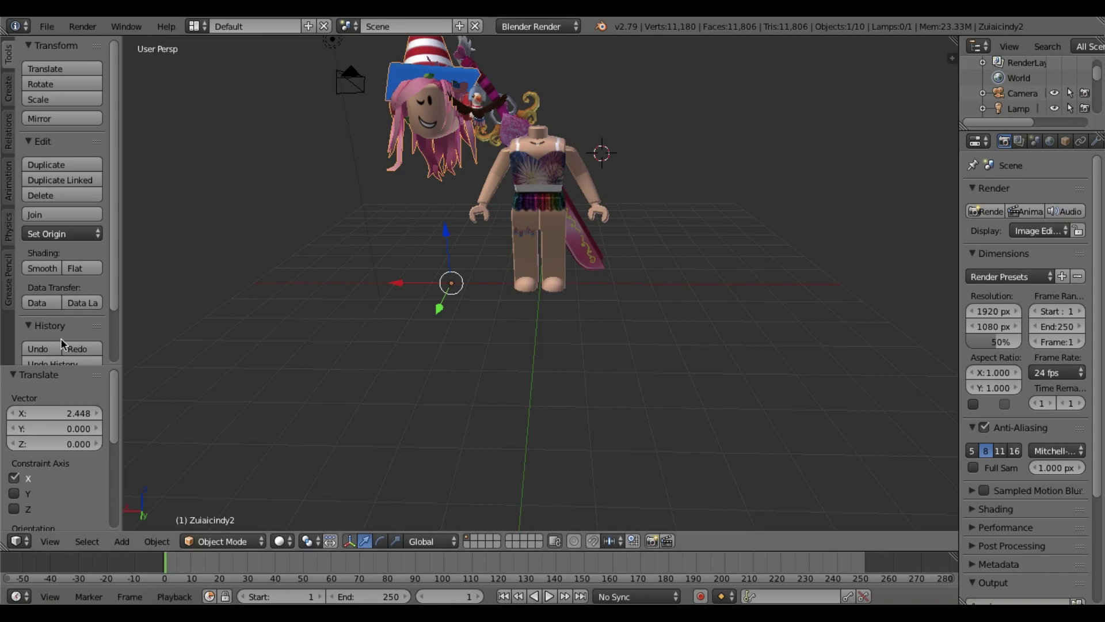
left_click(41, 348)
middle_click_drag(562, 248, 530, 223)
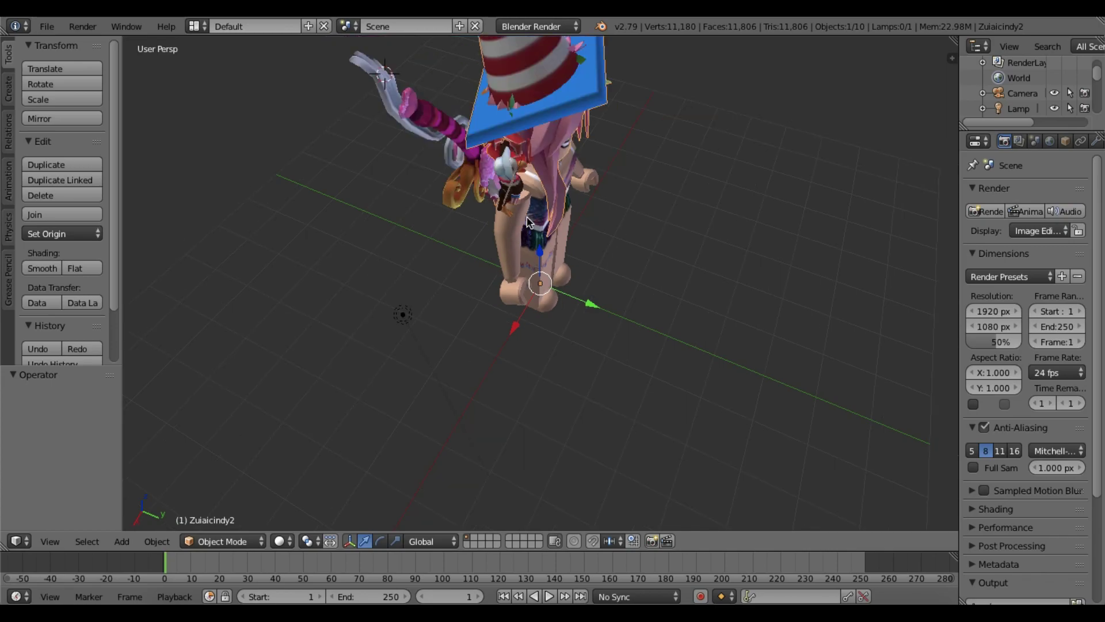
scroll(551, 269, "down", 2)
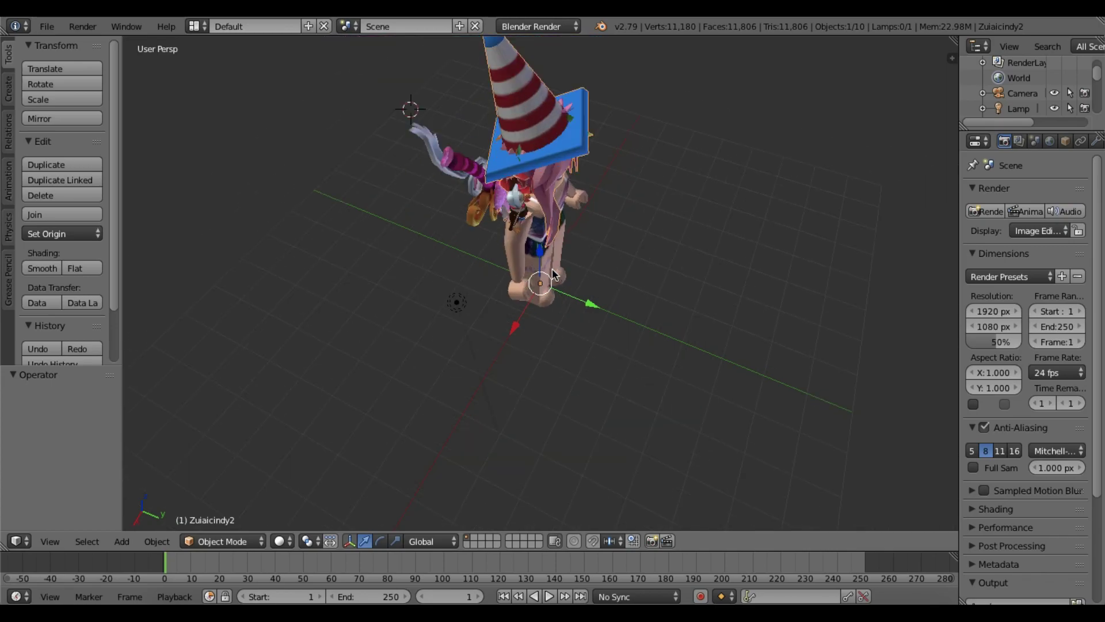
scroll(551, 268, "up", 3)
scroll(551, 268, "down", 1)
scroll(551, 270, "down", 3)
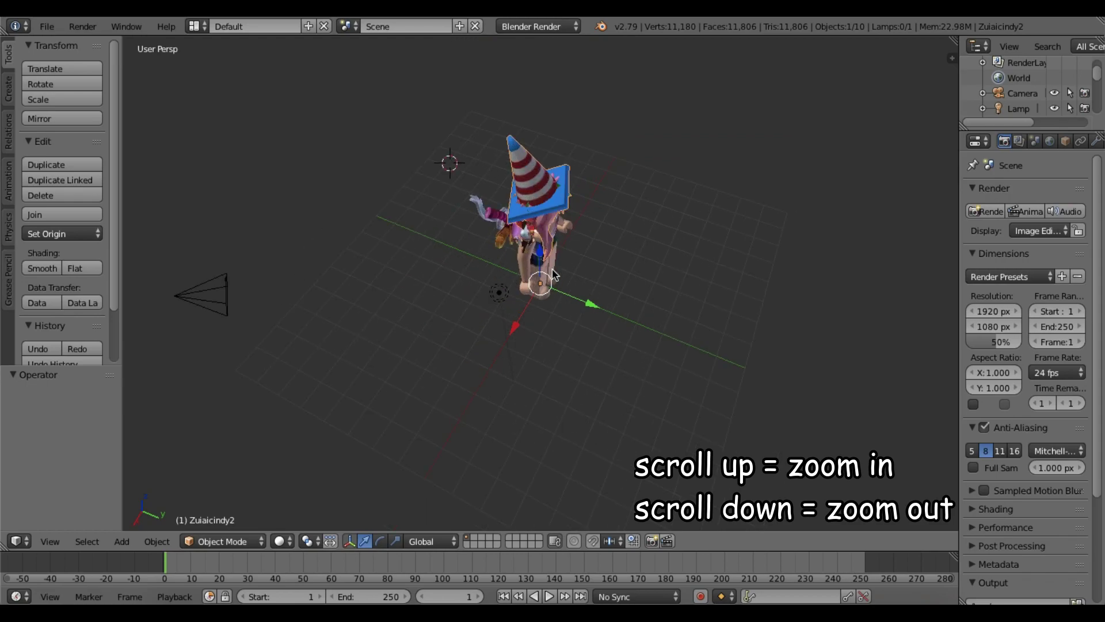
scroll(552, 288, "down", 2)
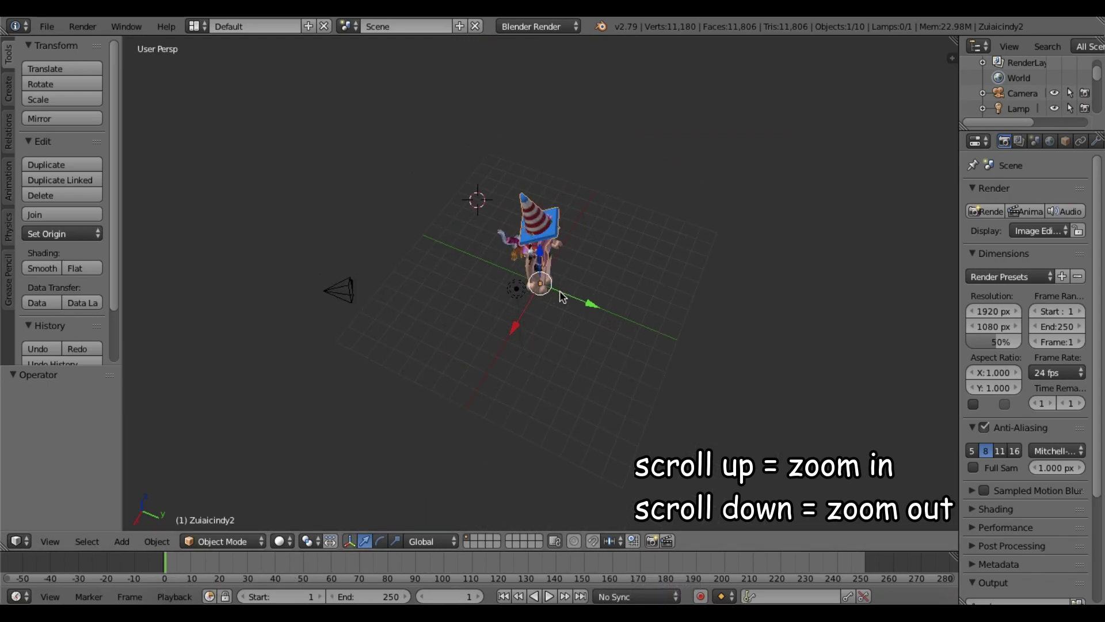
scroll(556, 290, "up", 3)
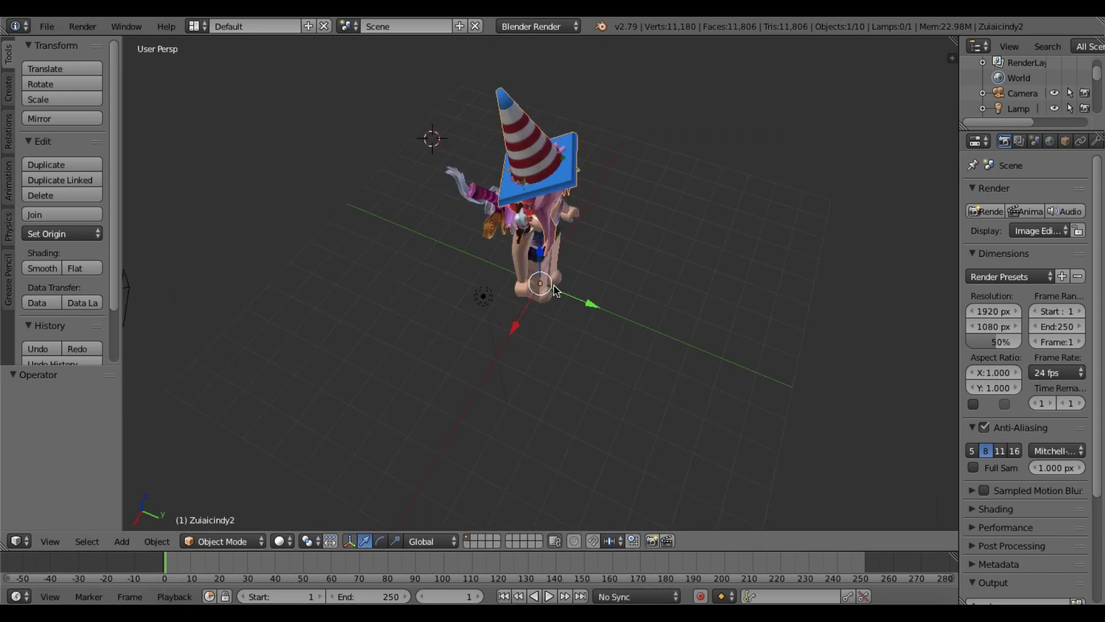
middle_click_drag(578, 341, 444, 331)
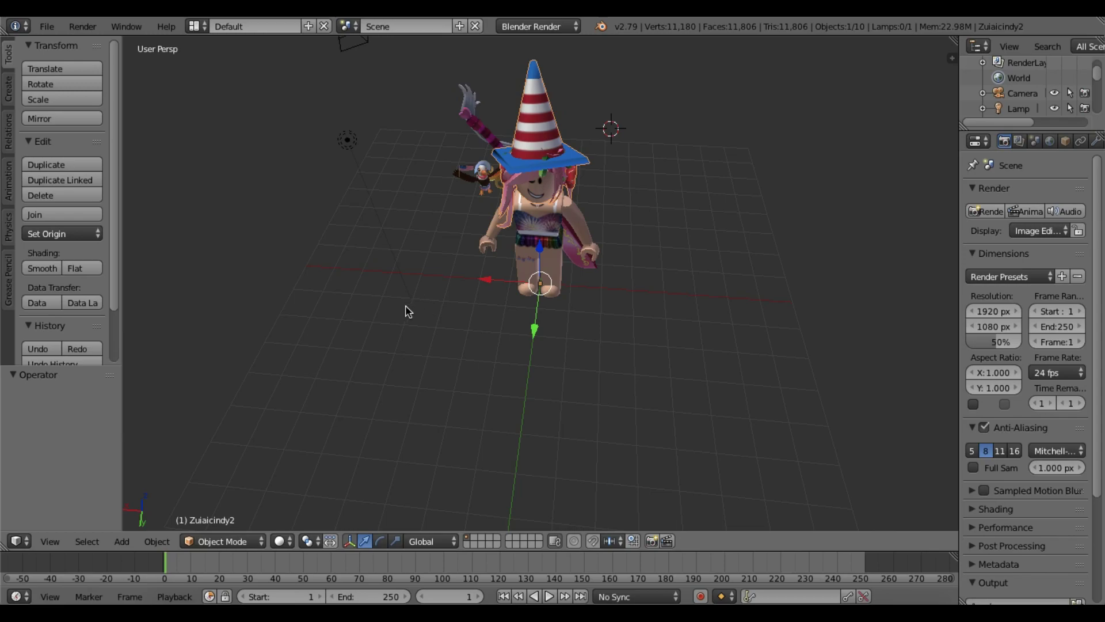
scroll(532, 360, "down", 5)
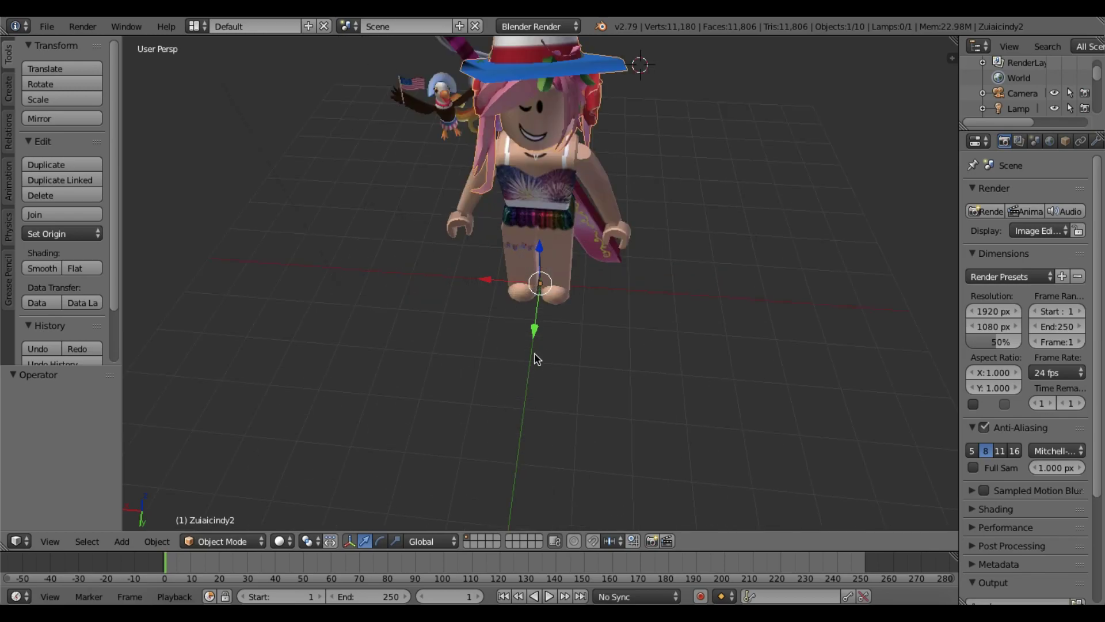